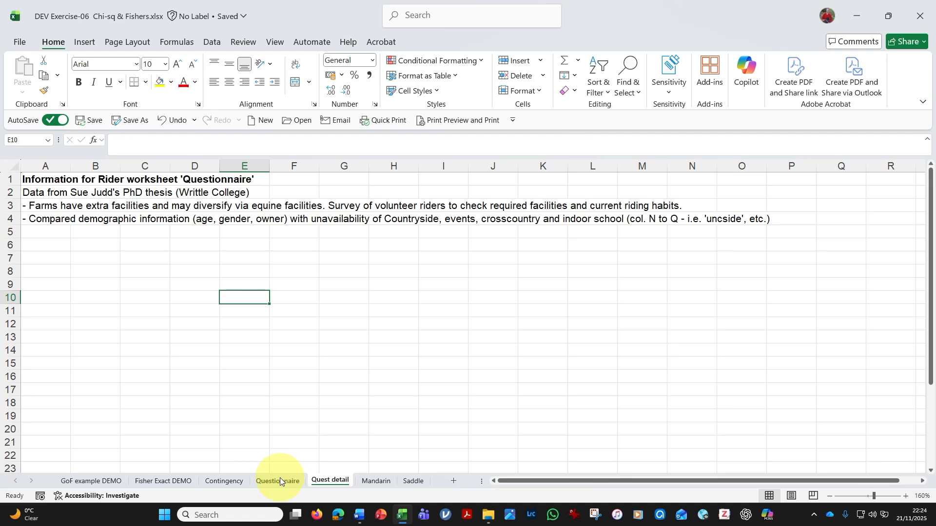
Step: Open the Questionnaire worksheet and examine its record layout and the respondent columns from caseid to home
click(280, 481)
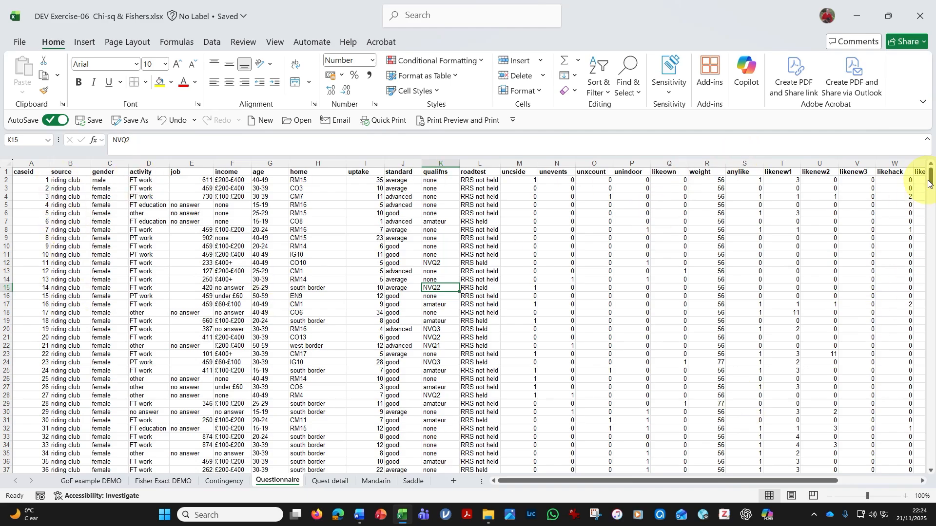
drag(930, 183, 902, 177)
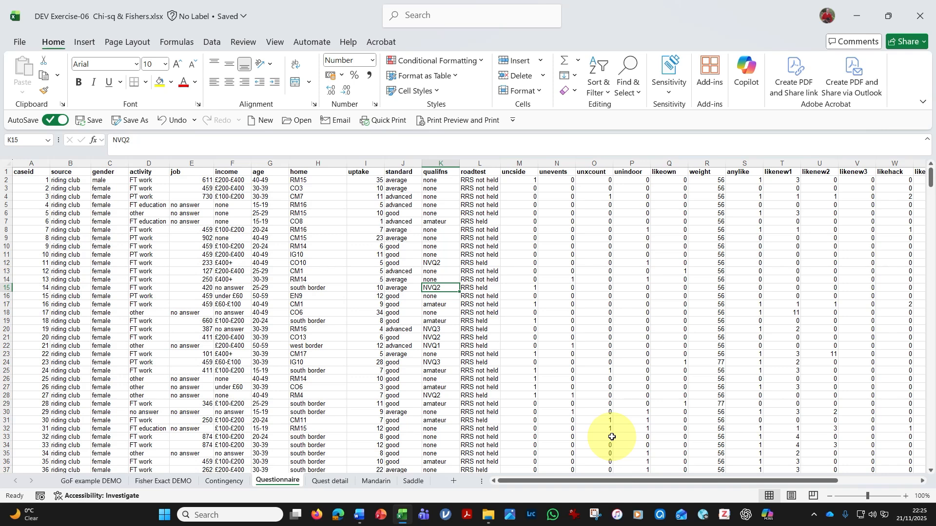
click(33, 161)
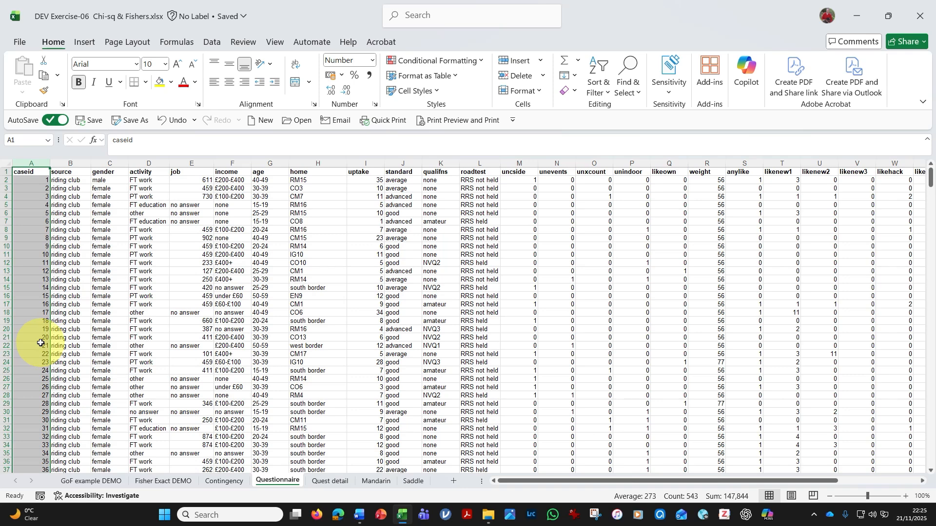
click(2, 181)
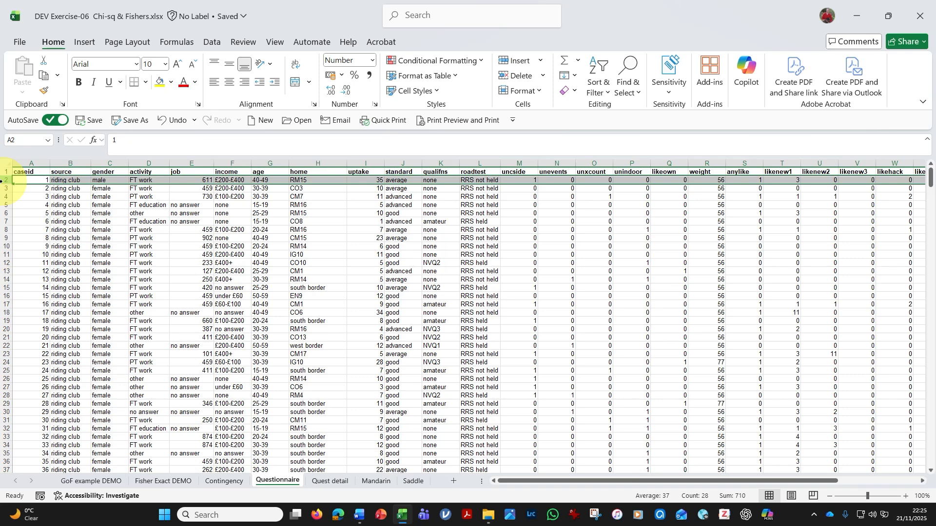
click(82, 164)
click(117, 164)
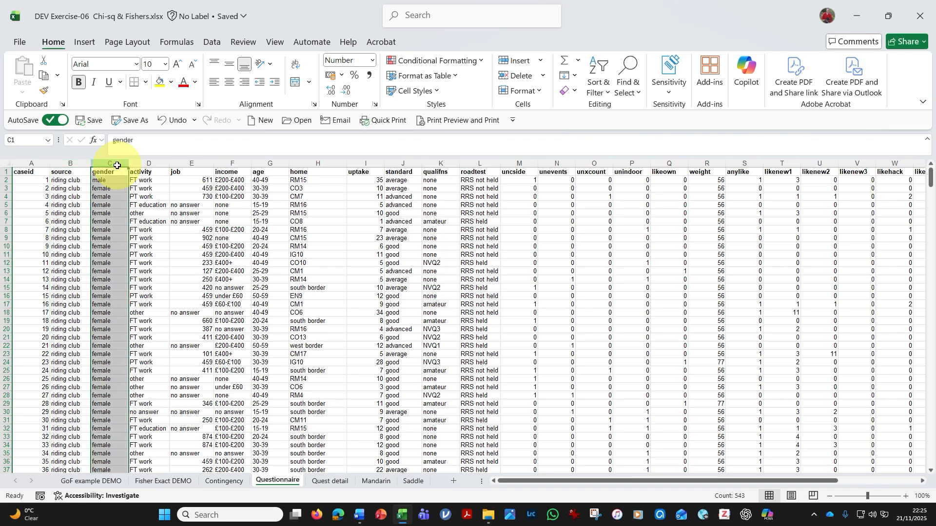
click(148, 163)
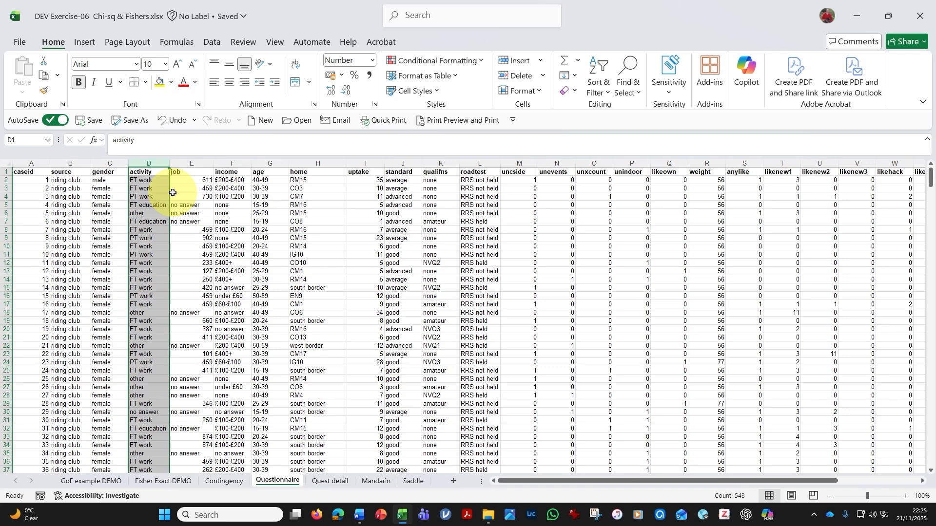
click(76, 163)
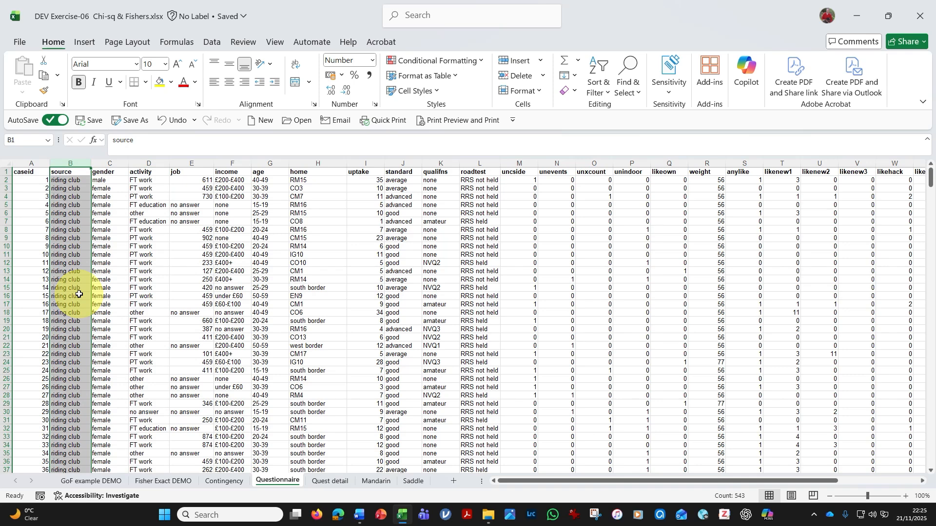
click(111, 163)
click(148, 163)
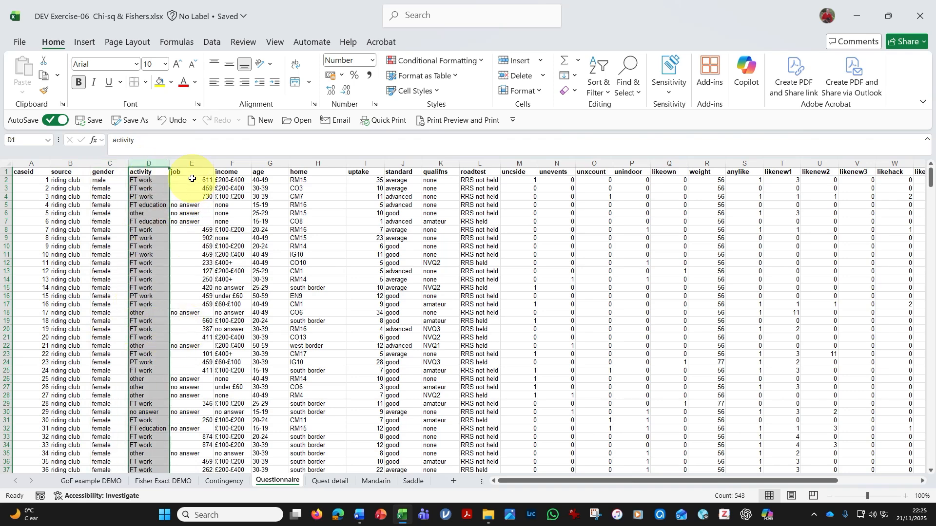
click(192, 163)
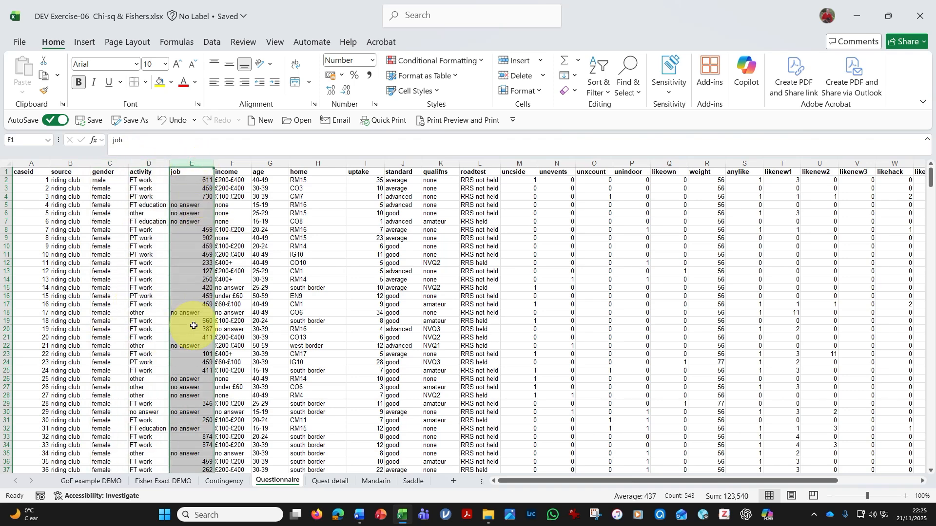
click(236, 164)
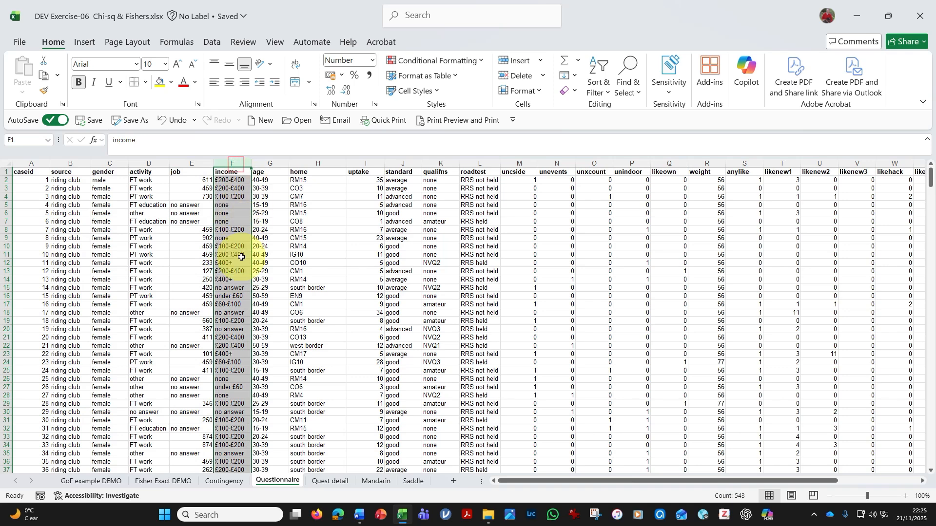
click(268, 163)
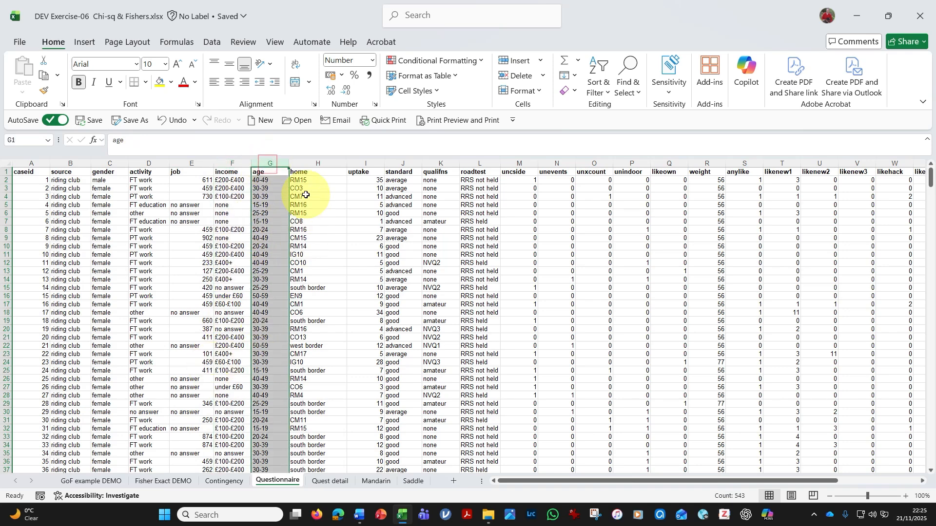
click(313, 167)
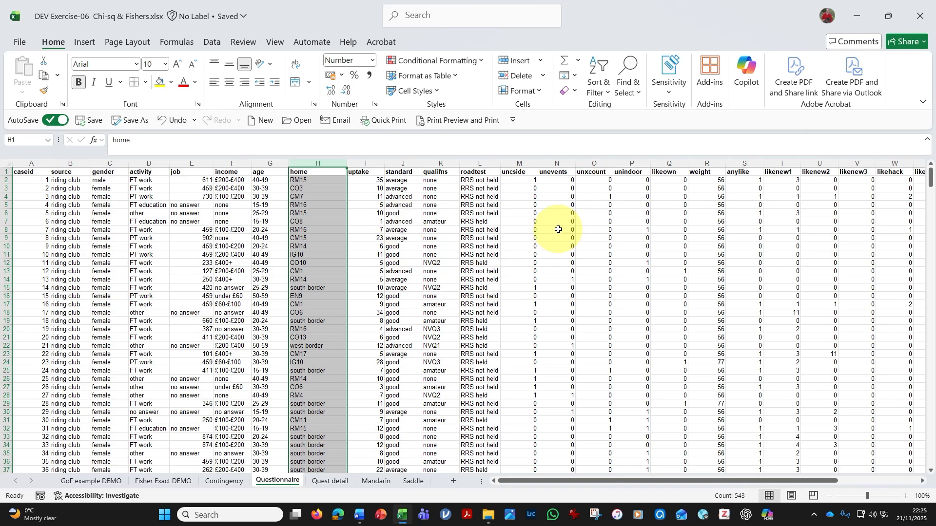
Step: Examine how the unavailability columns uncside, unevents and unxcount are coded with 0 and 1
click(529, 162)
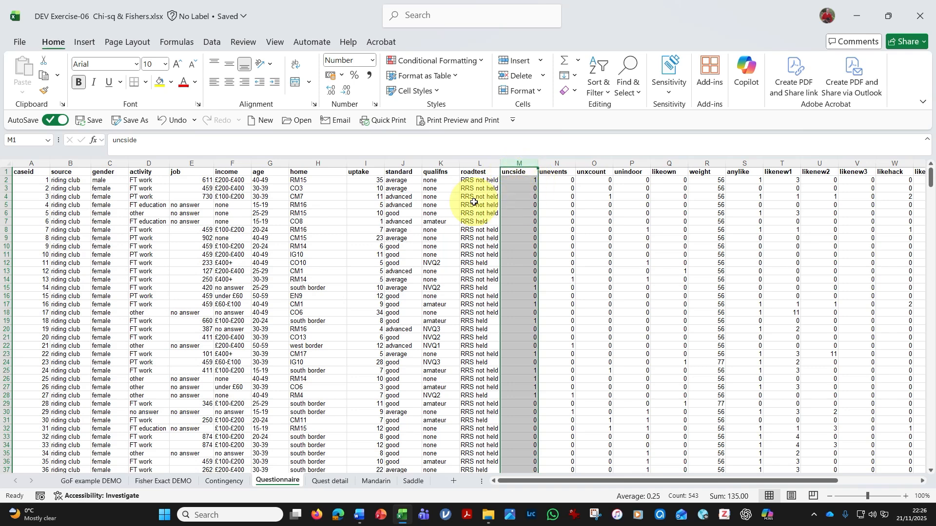
click(518, 188)
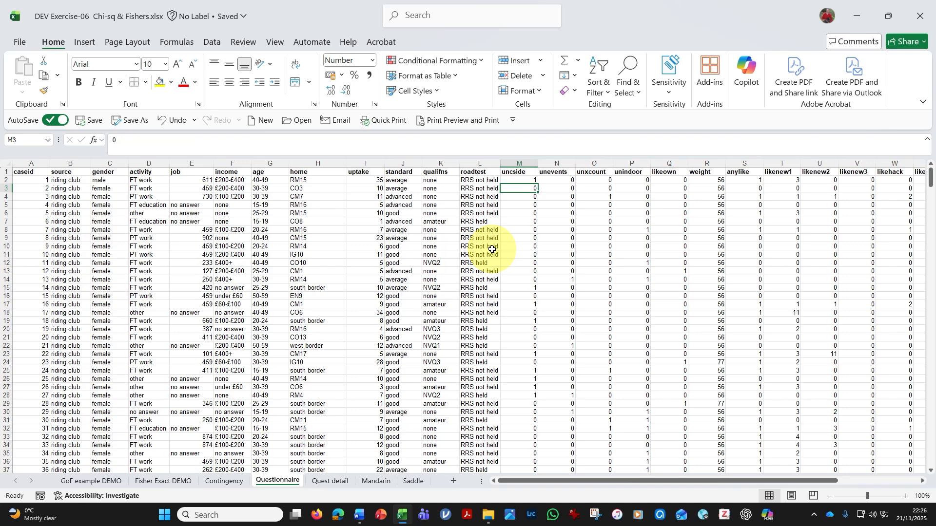
click(556, 181)
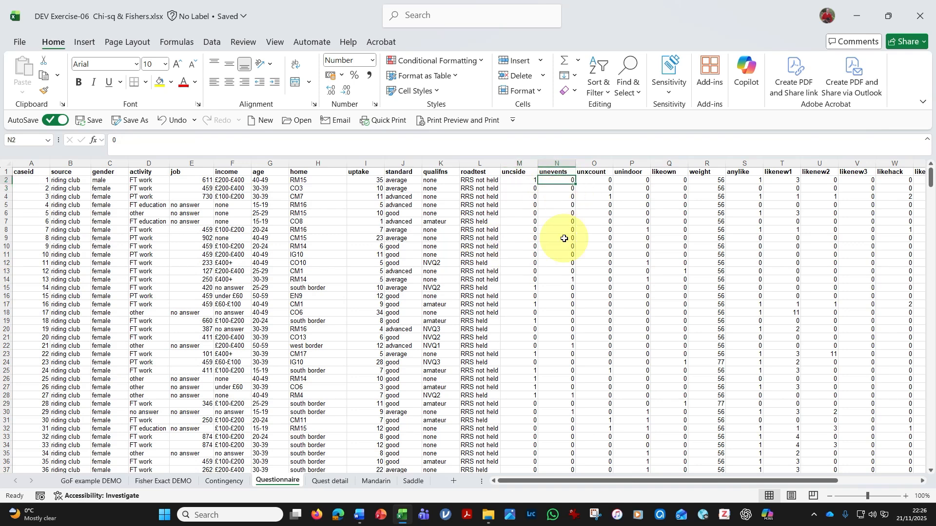
click(558, 280)
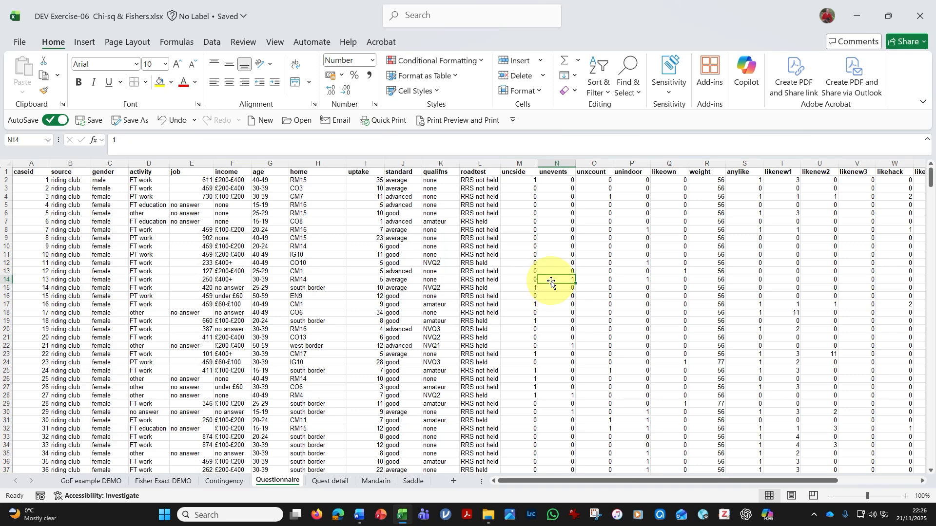
click(598, 180)
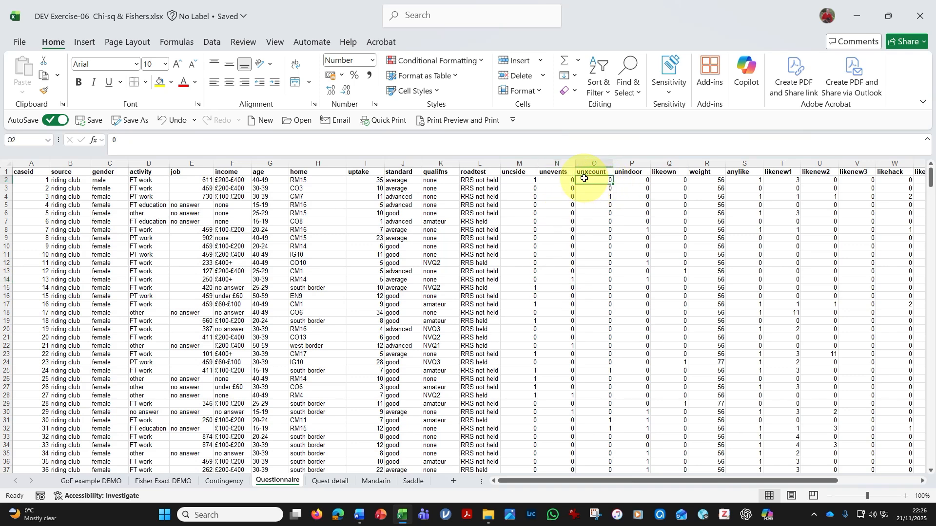
click(596, 195)
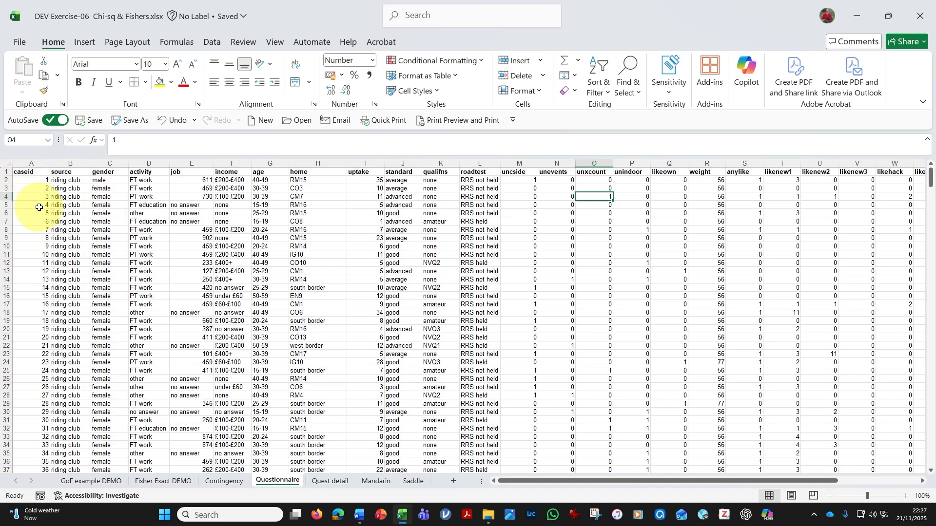
Step: Select the response data from cell A2 to the last used cell to review its extent, and clear the selection
key(ctrl+a)
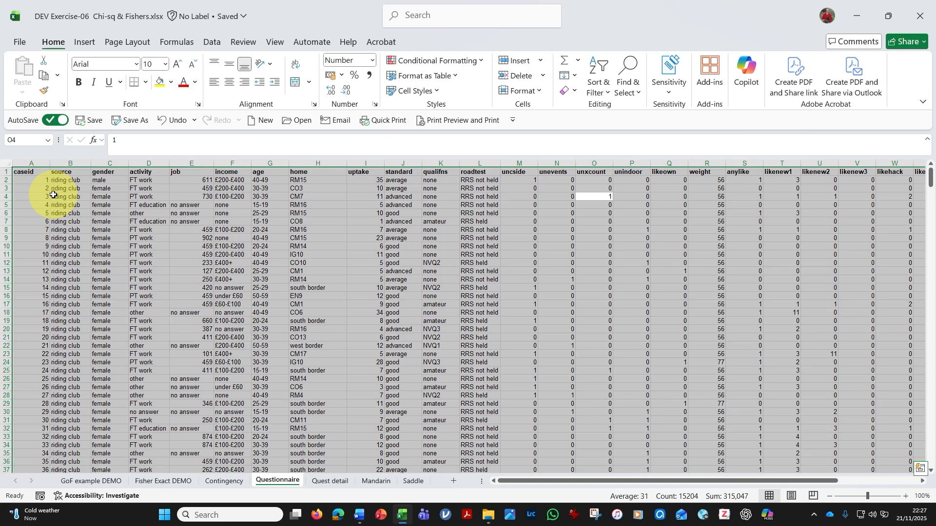
shift+click(7, 172)
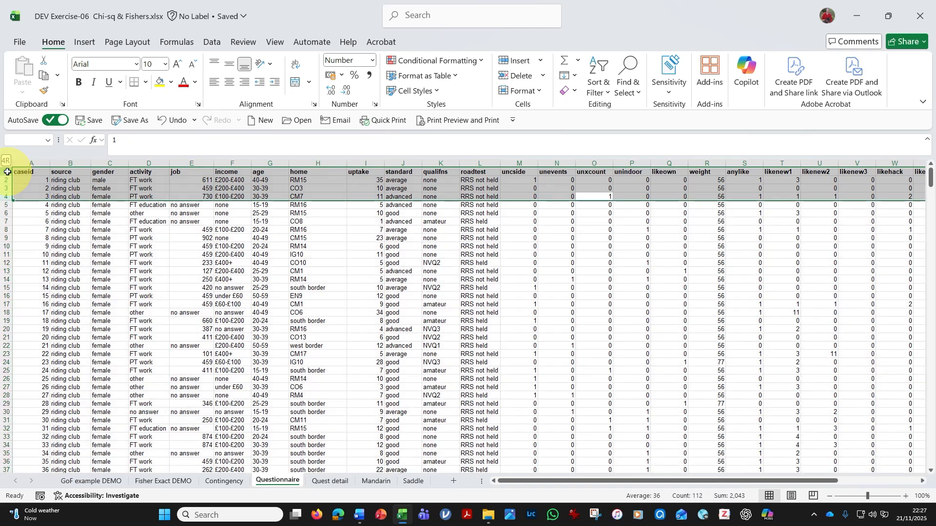
click(19, 181)
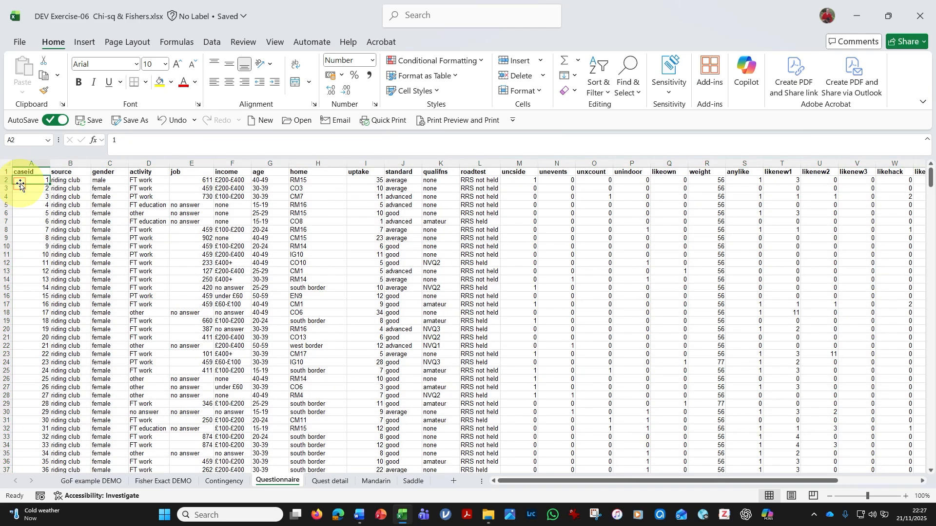
key(ctrl+shift+End)
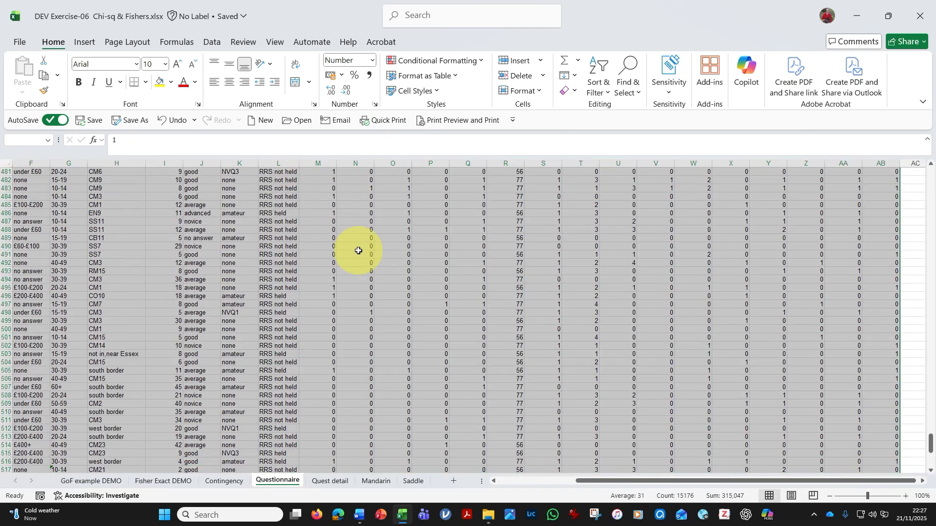
drag(931, 439, 931, 173)
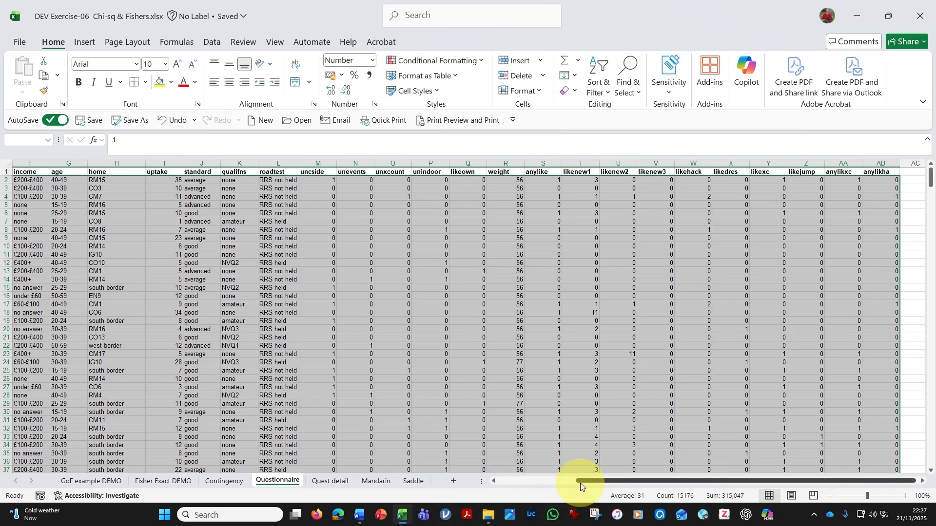
drag(583, 481, 485, 480)
click(372, 324)
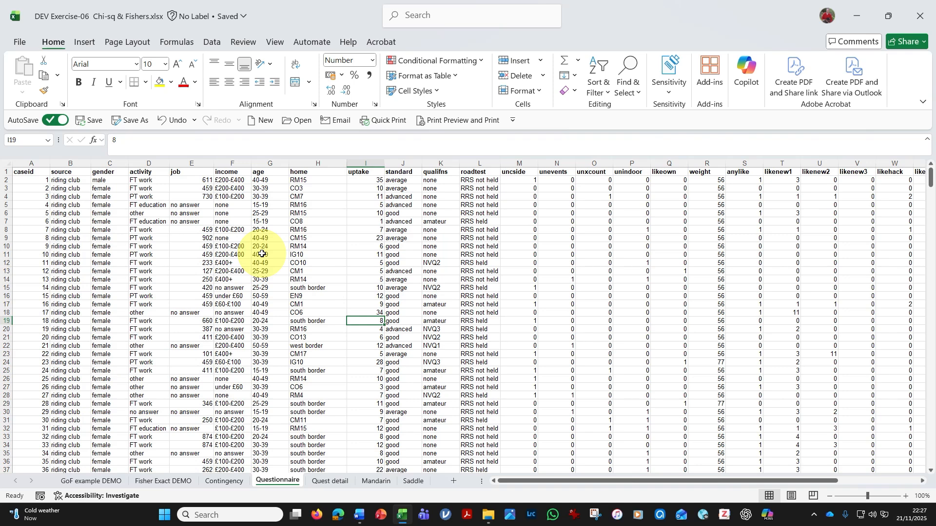
Step: Export only the Questionnaire sheet as comma-delimited CSV over the existing file "DEV Exercise-06 Chi-sq & Fishers - QUESTIONNAIRE.csv"
click(18, 42)
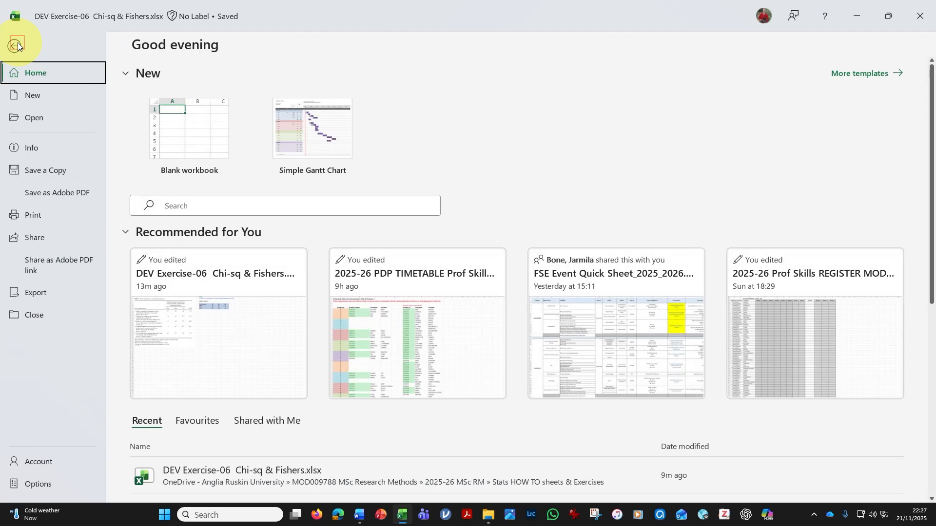
click(34, 294)
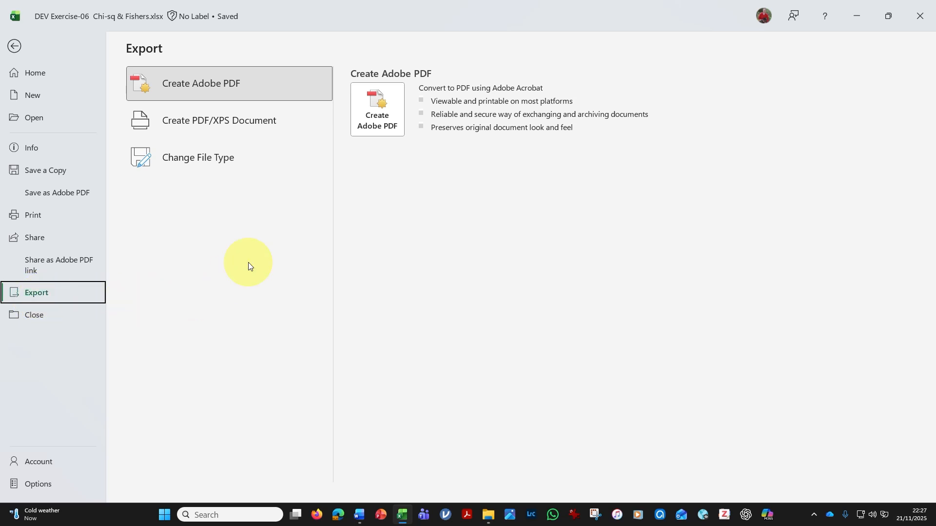
click(209, 159)
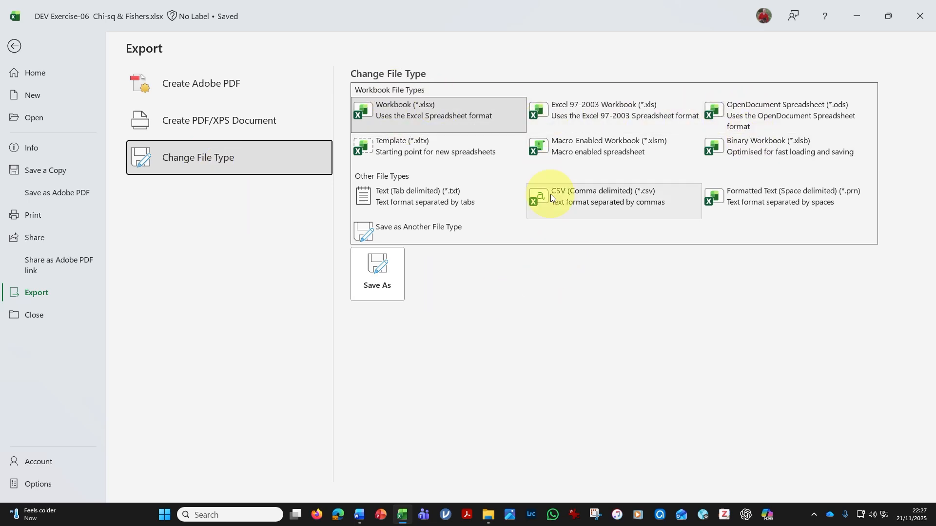
click(595, 202)
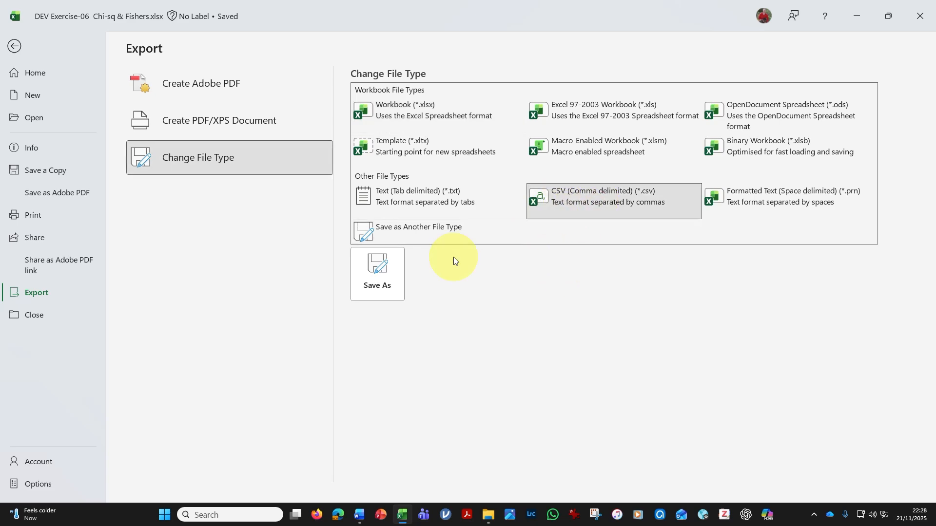
click(380, 275)
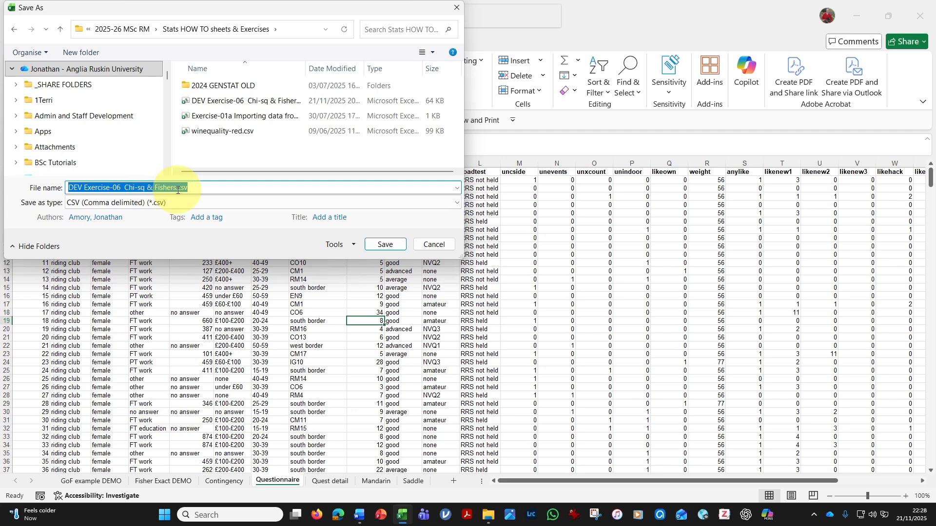
click(241, 105)
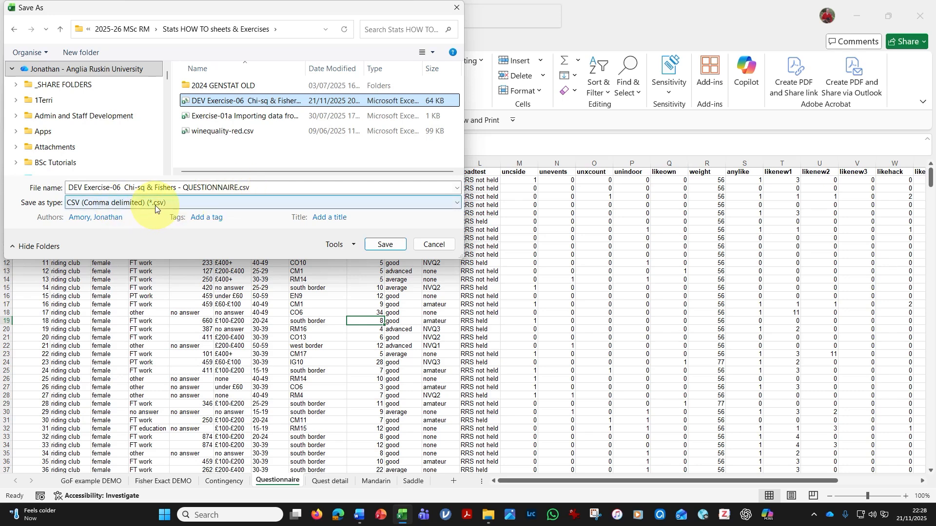
click(382, 247)
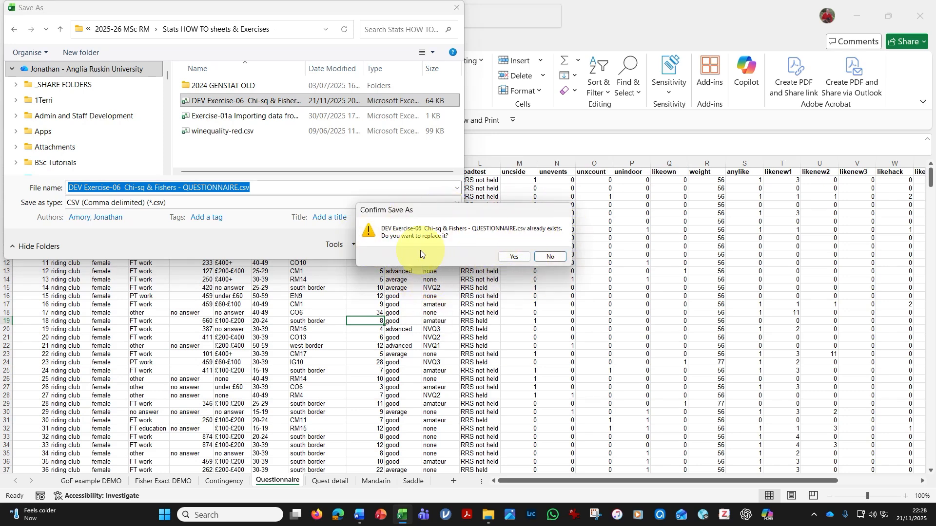
click(512, 256)
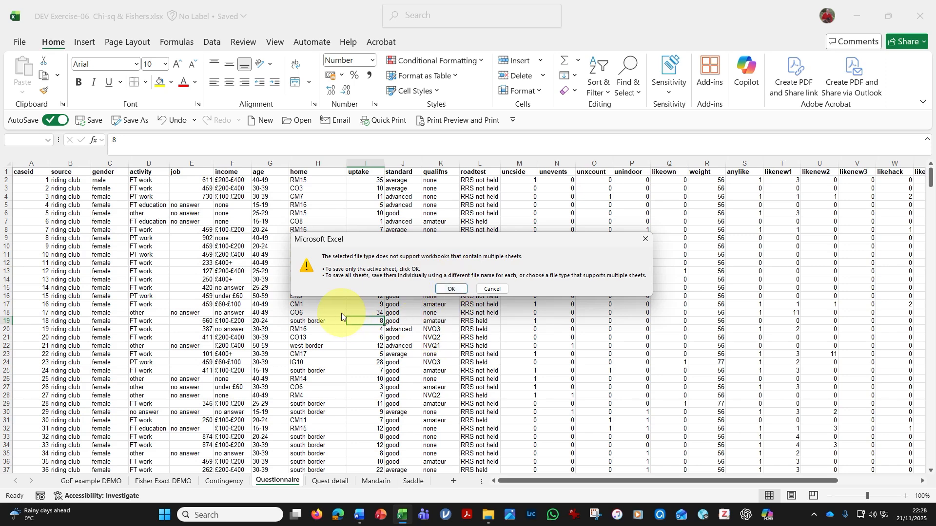
click(447, 290)
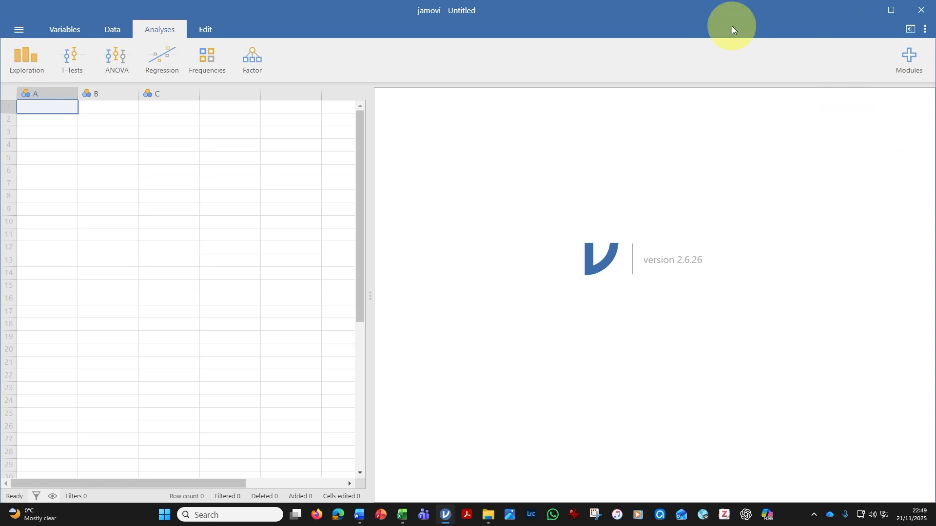
Step: Open the recent file "DEV Exercise-06 Chi-sq & Fishers - QUESTIONNAIRE" in jamovi
click(24, 34)
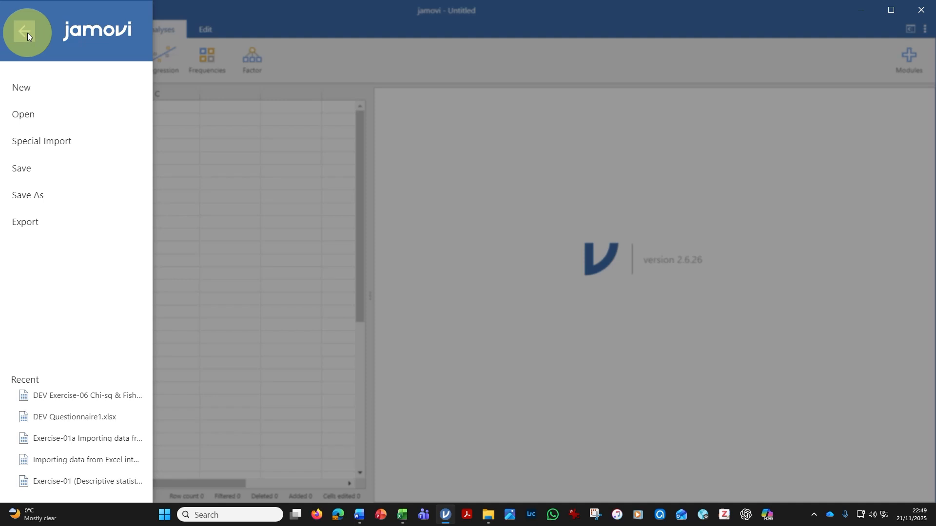
click(36, 114)
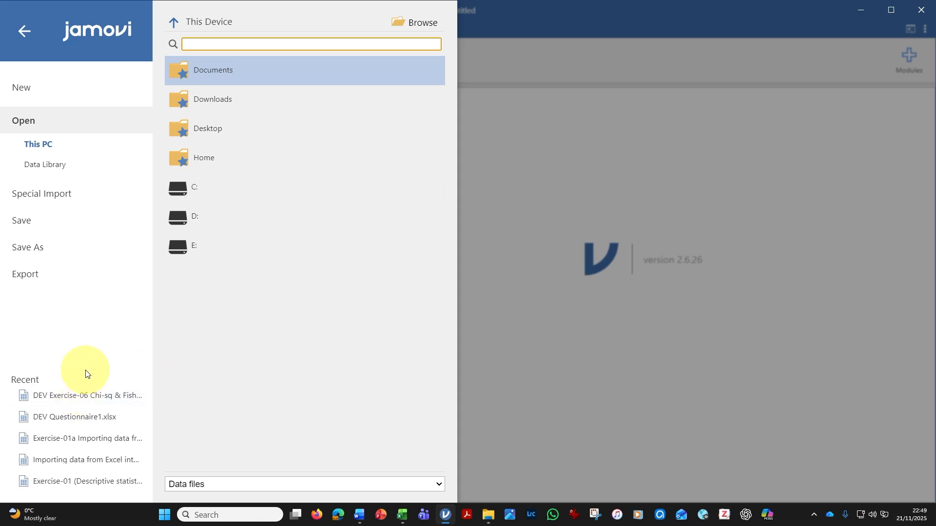
click(68, 397)
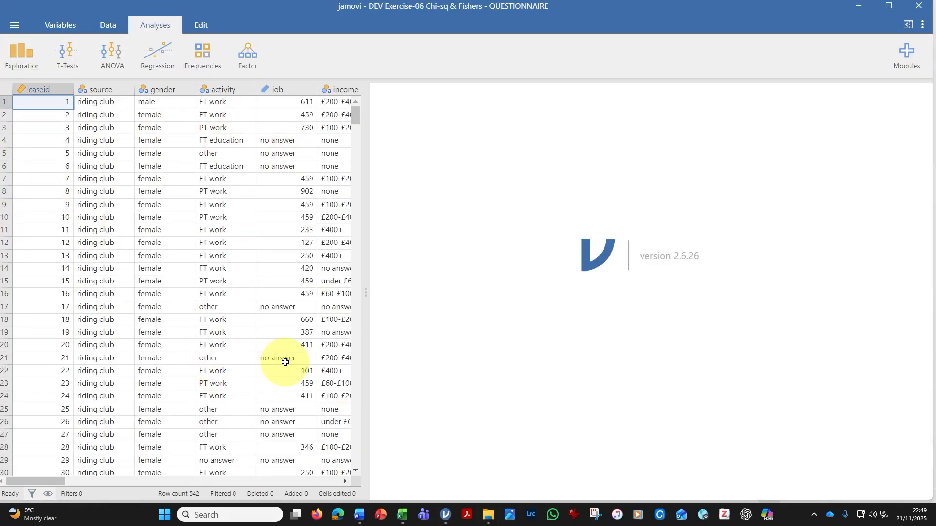
Step: Examine the imported questionnaire columns from caseid to unindoor, including their variable types
drag(37, 485, 90, 496)
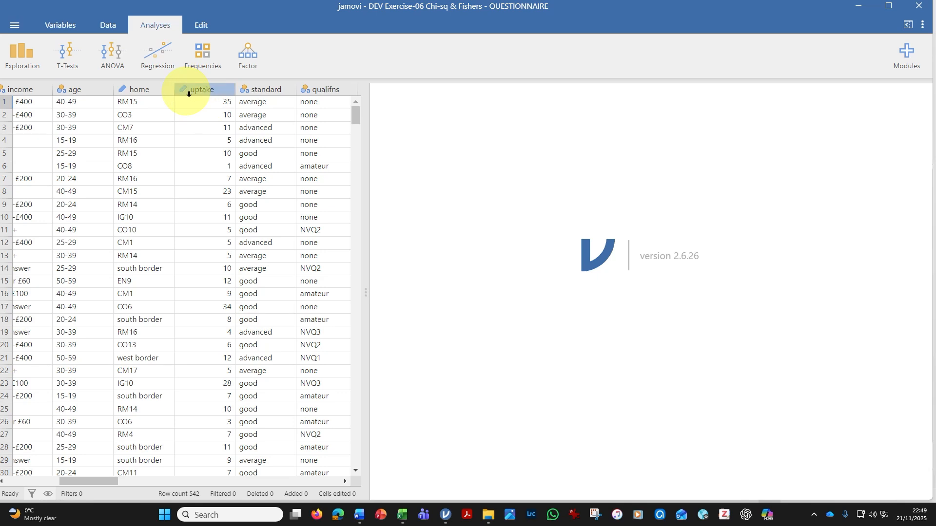
drag(65, 482, 126, 481)
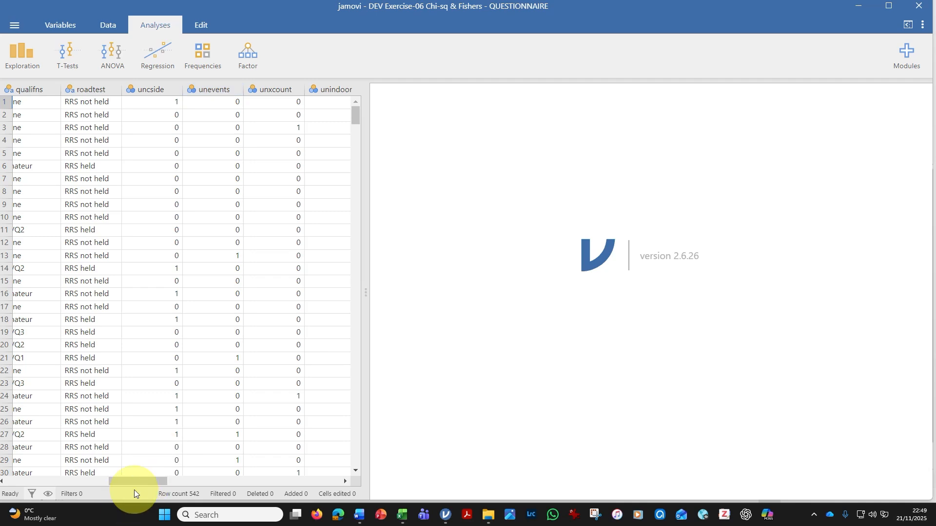
drag(137, 482, 39, 486)
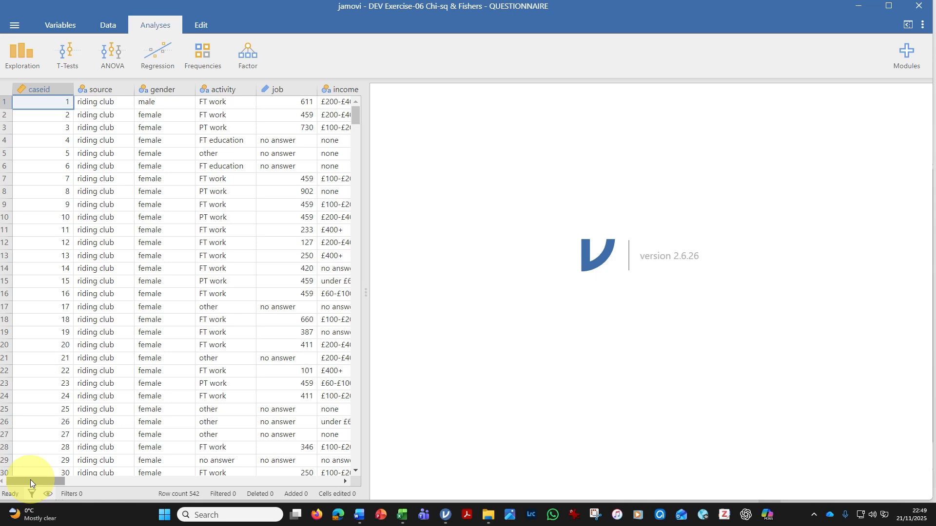
drag(30, 479, 80, 486)
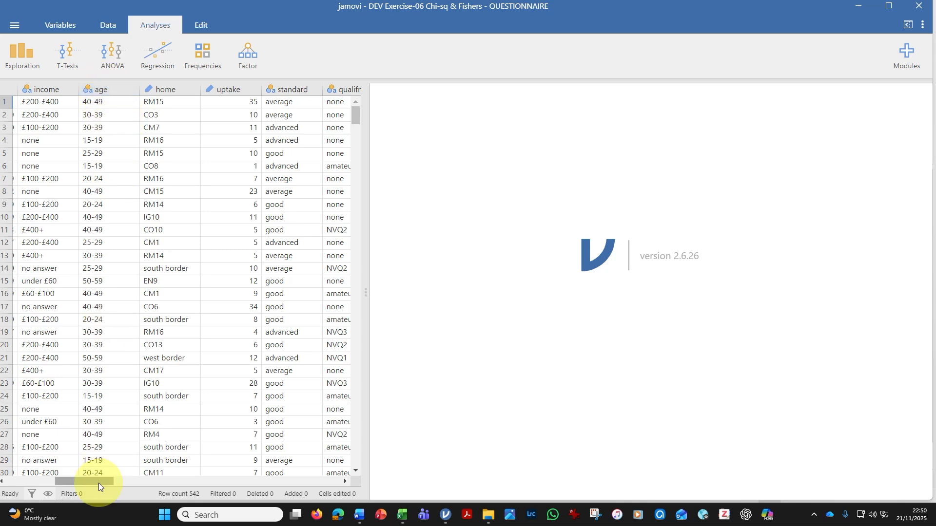
drag(98, 483, 157, 489)
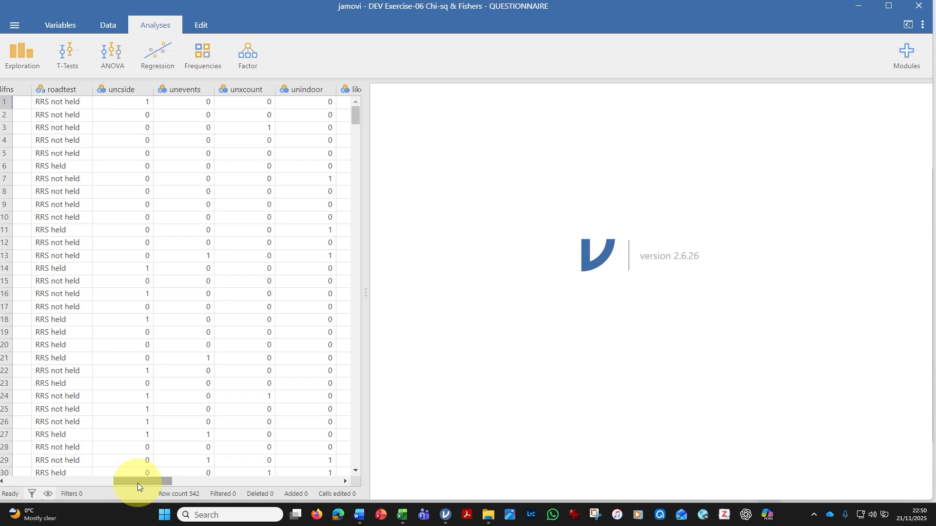
drag(137, 484, 10, 481)
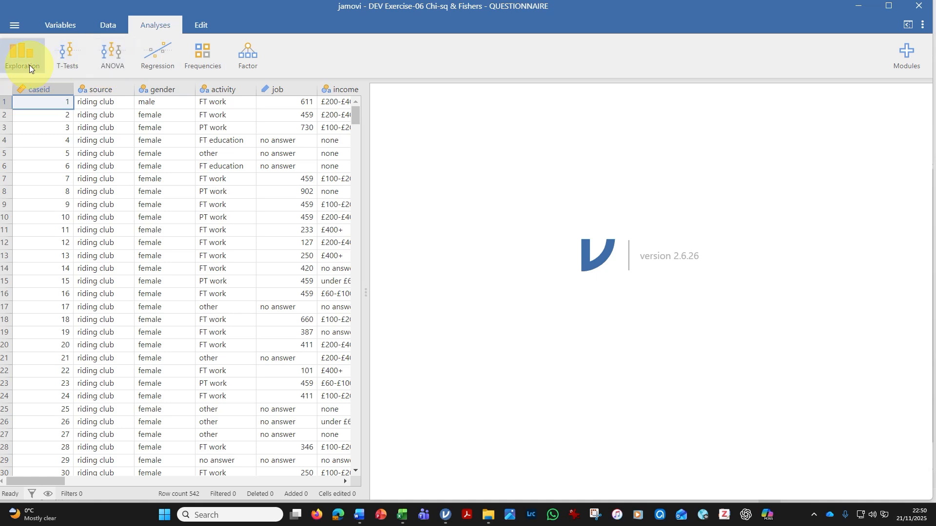
Step: Start an independent samples contingency table (χ² test of association) with age as the row variable
click(194, 65)
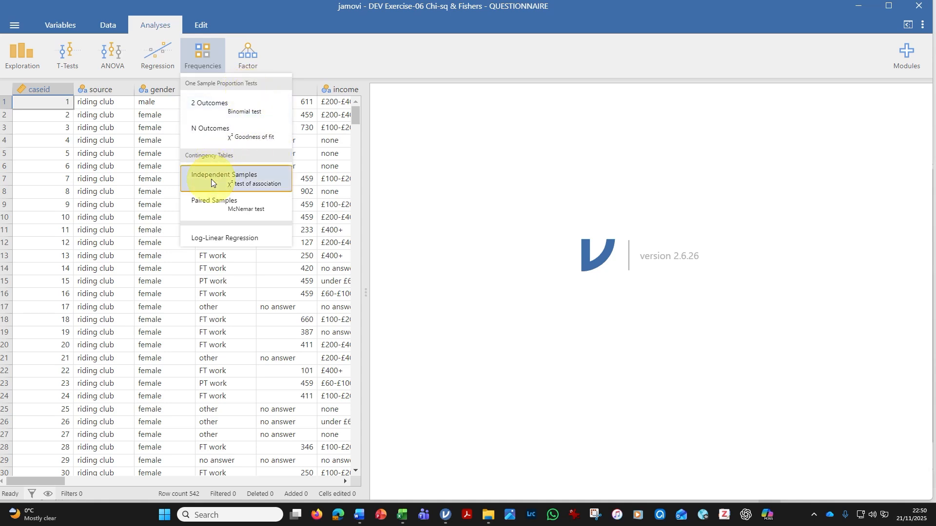
click(252, 183)
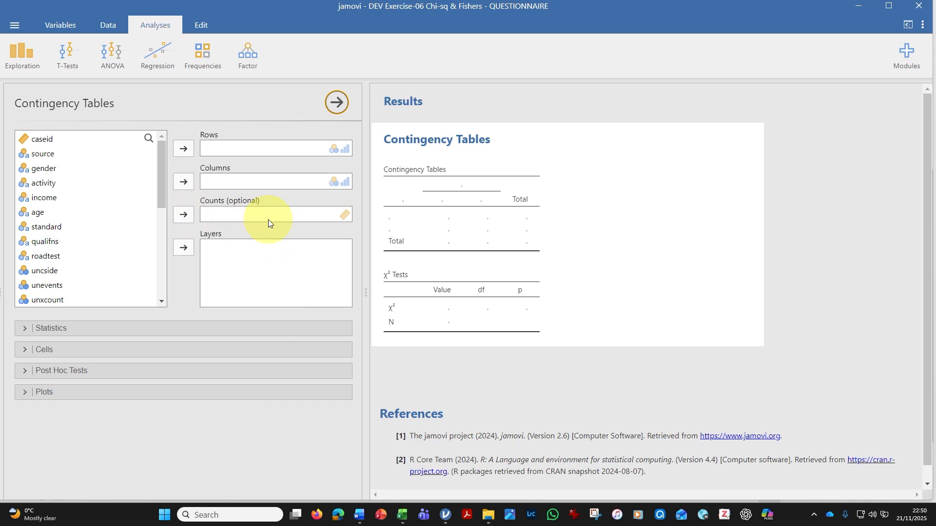
click(38, 214)
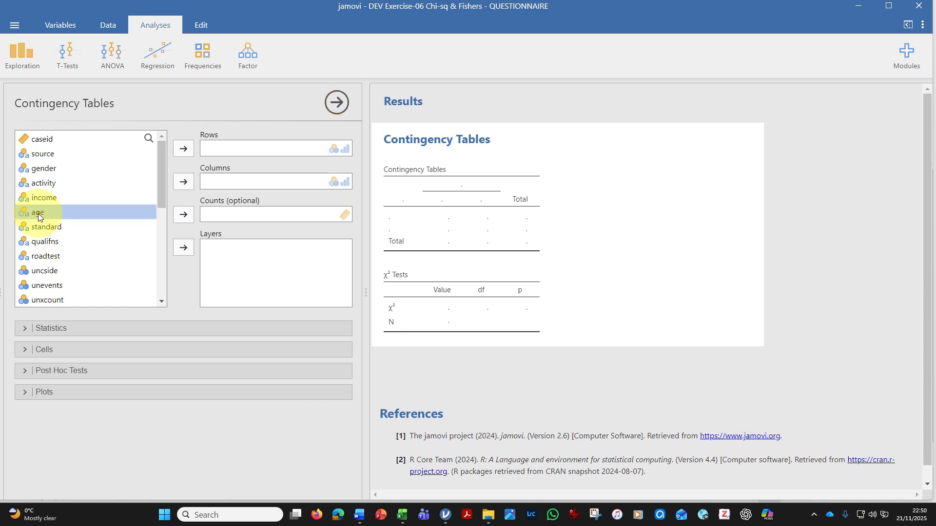
click(185, 149)
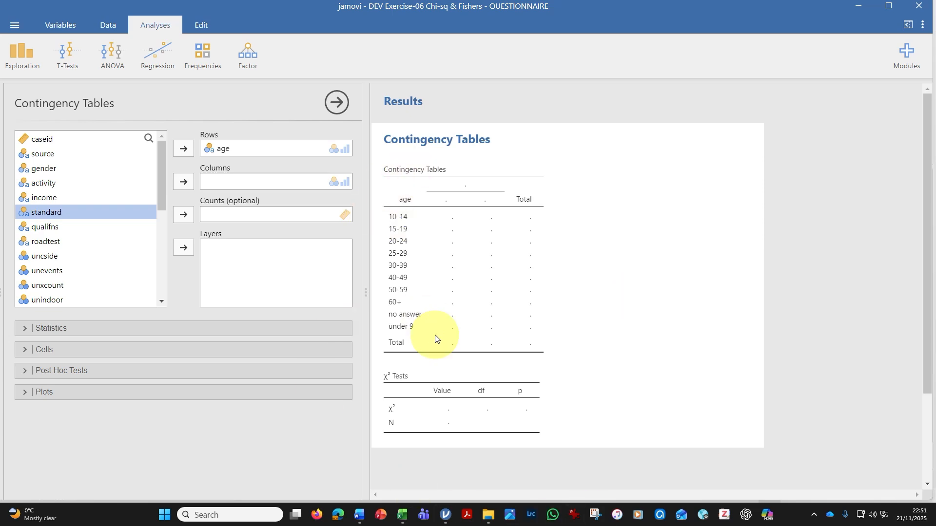
Step: Reorder the age variable's levels so that "under 9" comes first, before "10-14", and close the variable setup
click(108, 26)
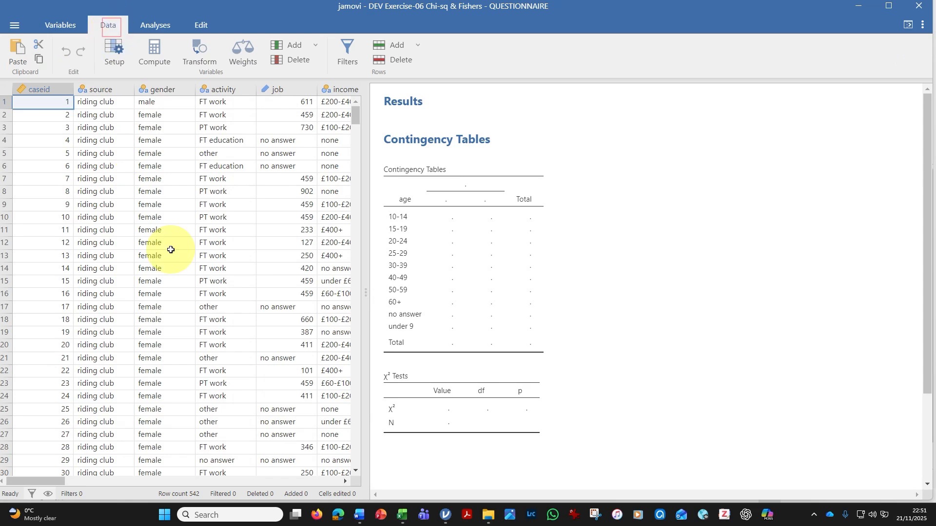
drag(45, 481, 69, 481)
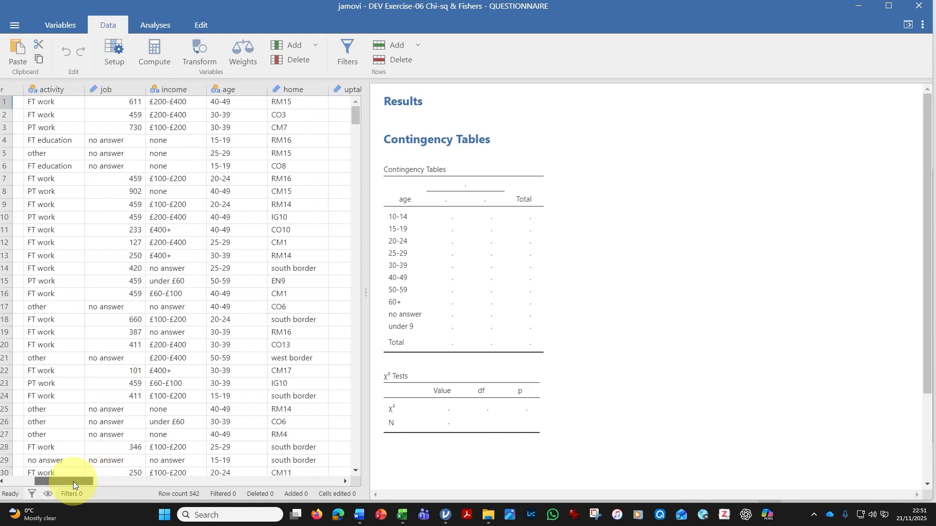
double_click(243, 90)
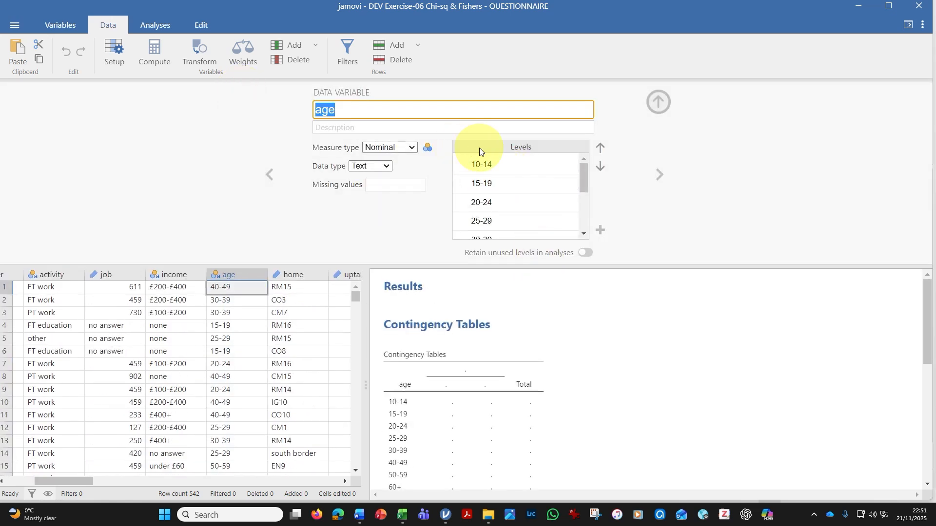
drag(582, 181, 583, 230)
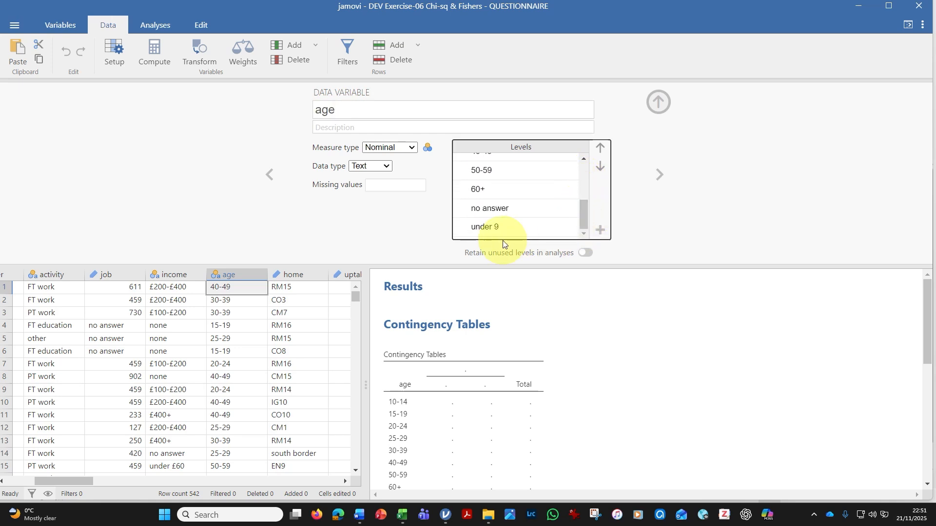
click(526, 229)
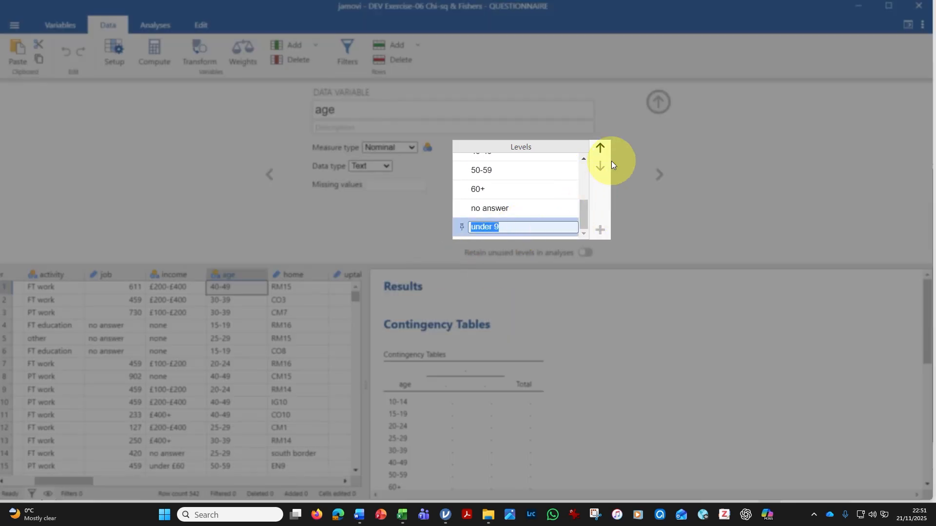
click(603, 147)
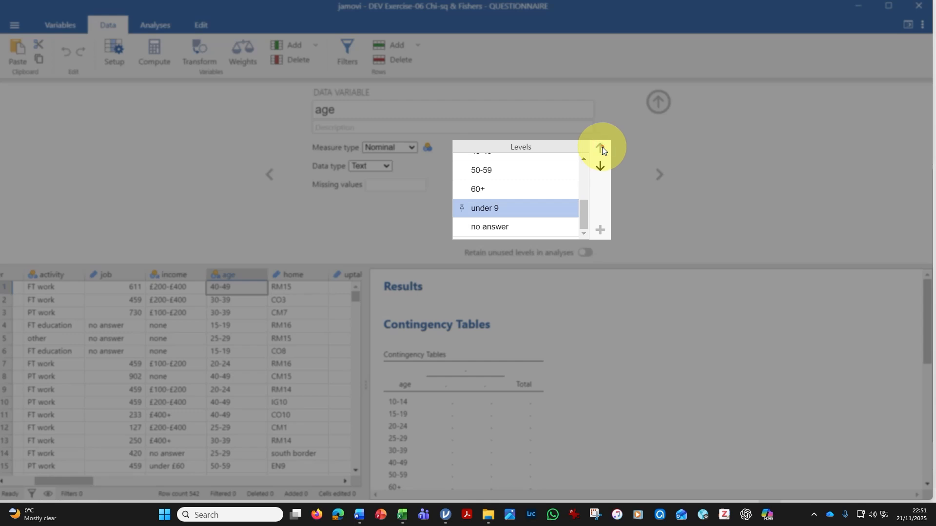
click(602, 147)
click(602, 147)
click(602, 147)
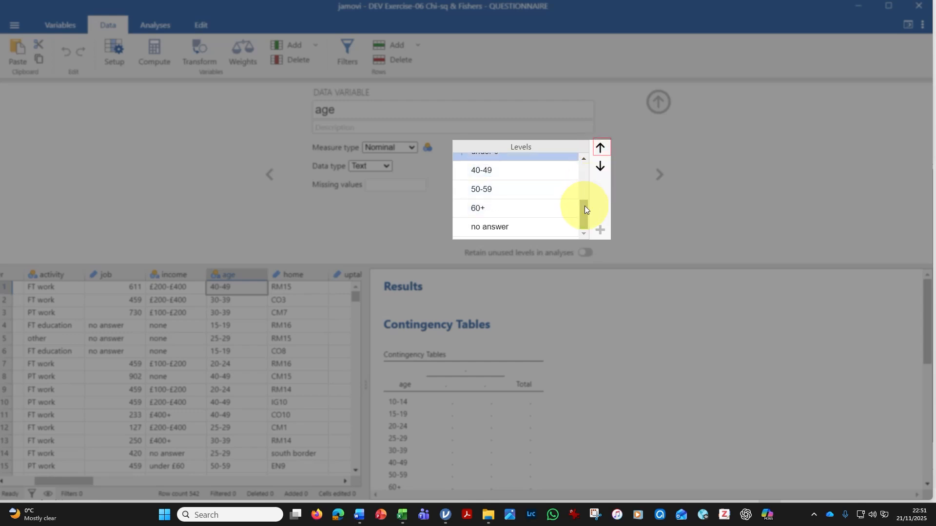
drag(584, 205, 583, 180)
click(600, 149)
click(601, 148)
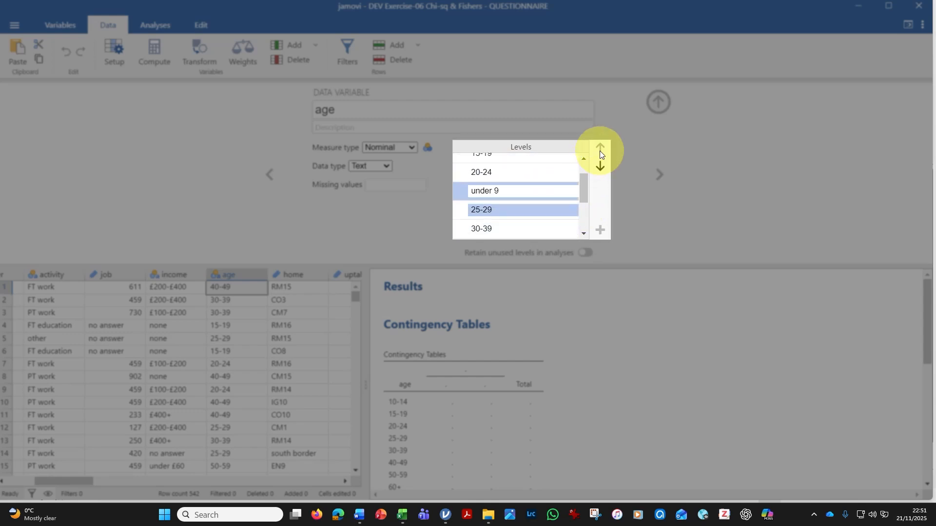
click(601, 148)
click(601, 153)
click(600, 153)
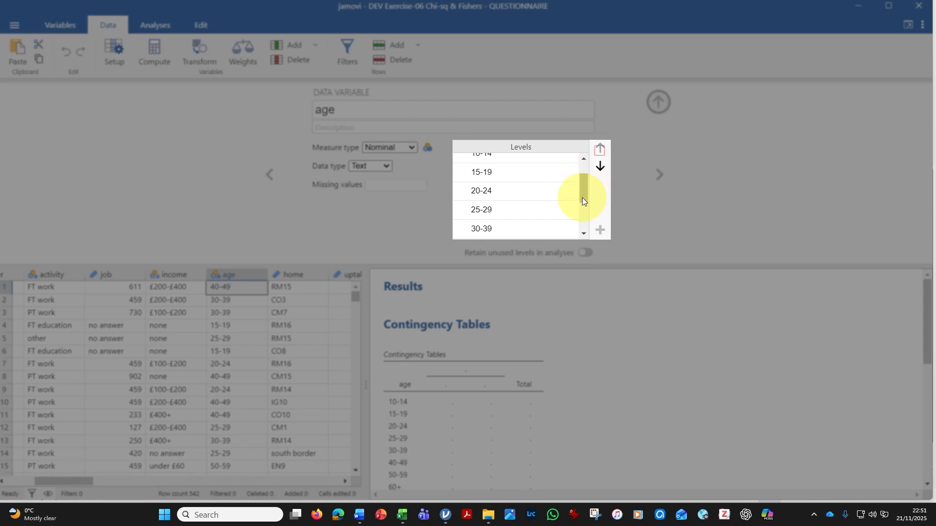
drag(583, 196, 584, 178)
click(493, 166)
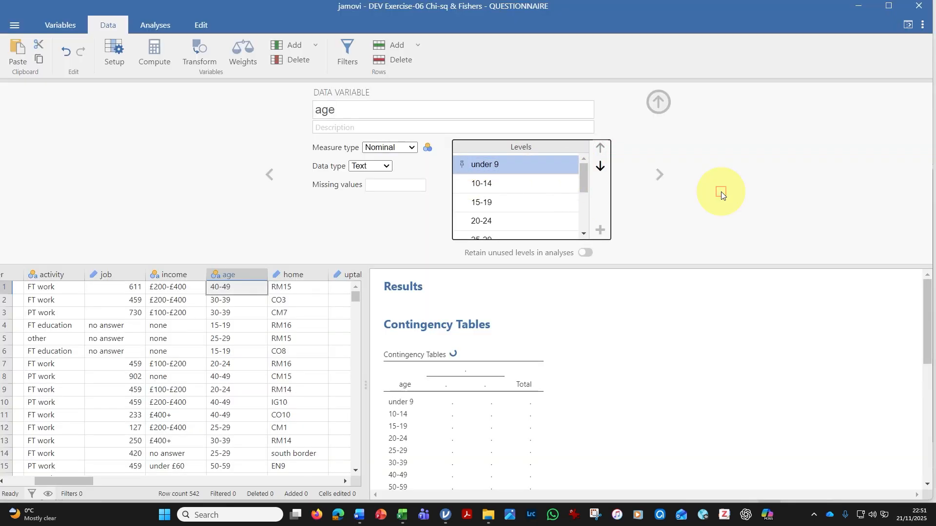
click(662, 100)
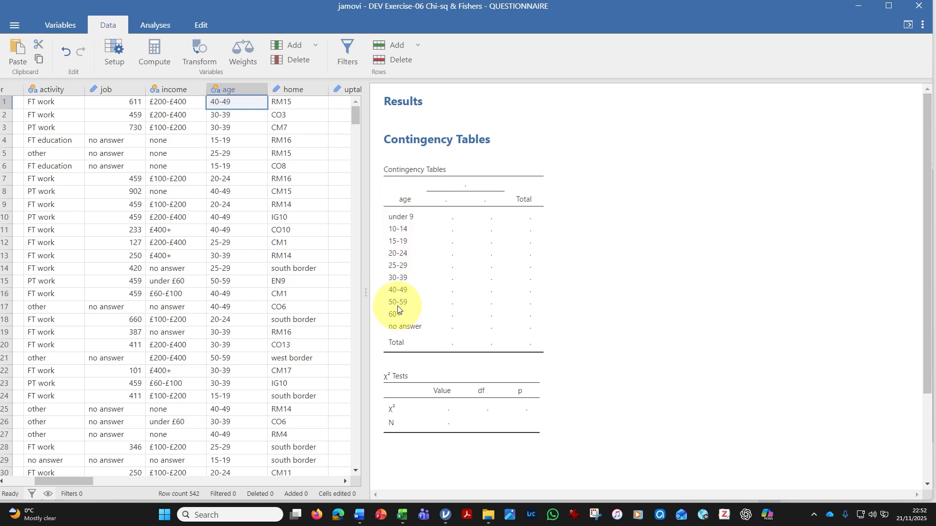
Step: Reopen the contingency table analysis and assign uncside as its column variable
click(470, 253)
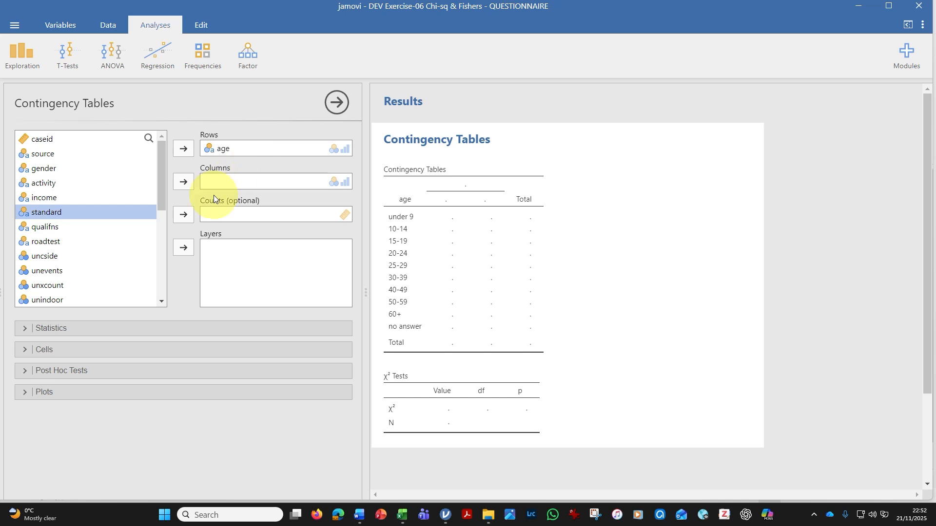
drag(162, 180, 162, 185)
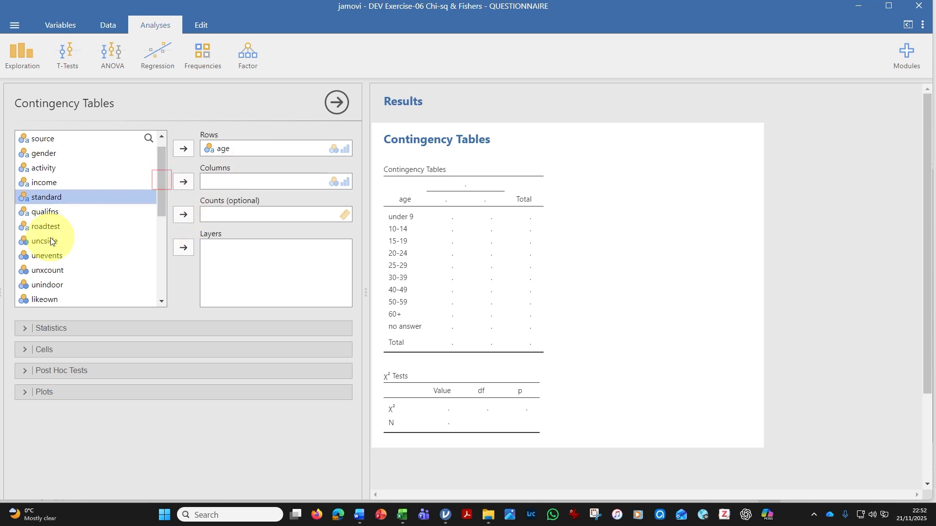
click(42, 242)
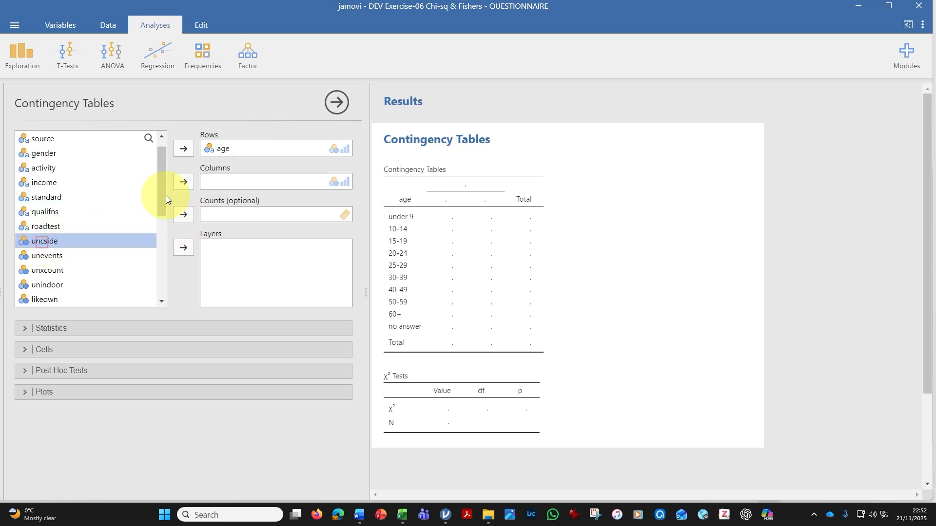
click(183, 184)
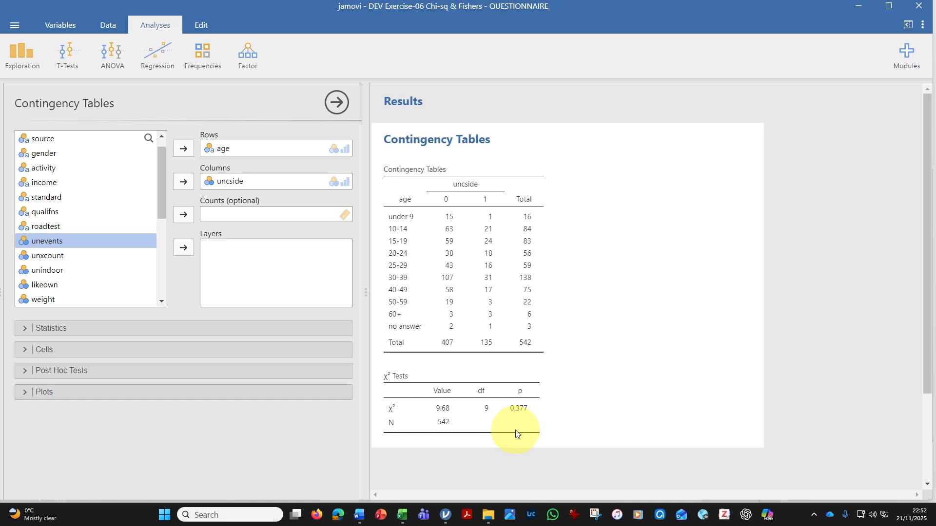
Step: Copy the age by uncside contingency table into Excel's Quest detail sheet at cell A23 with its formatting, and check the age label in A27
right_click(469, 261)
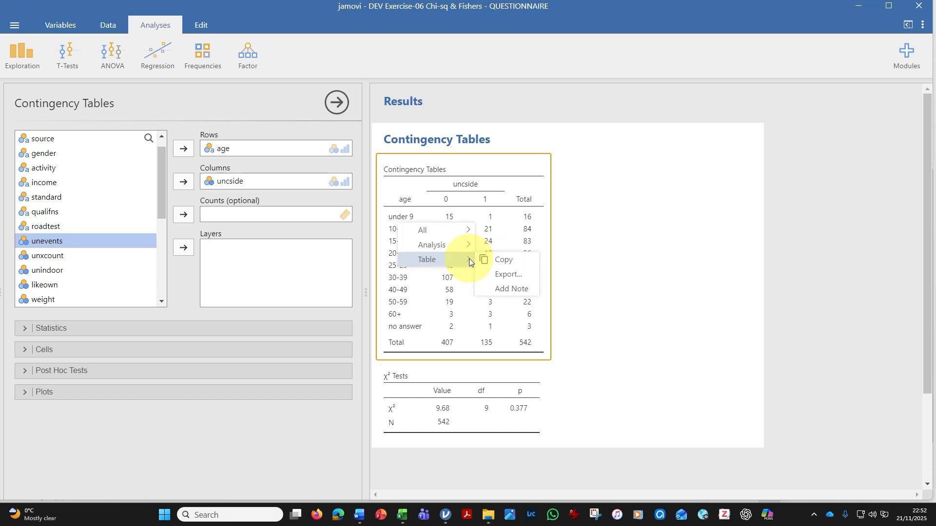
click(502, 259)
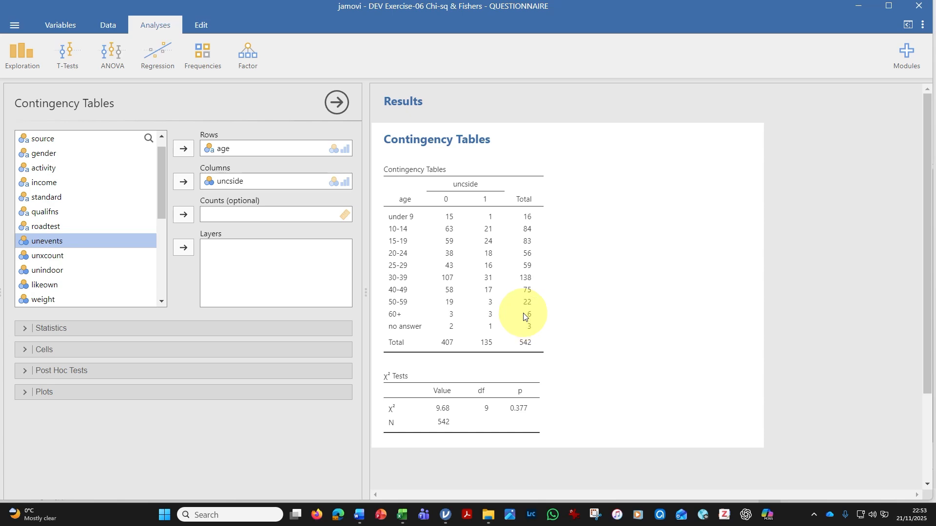
click(407, 518)
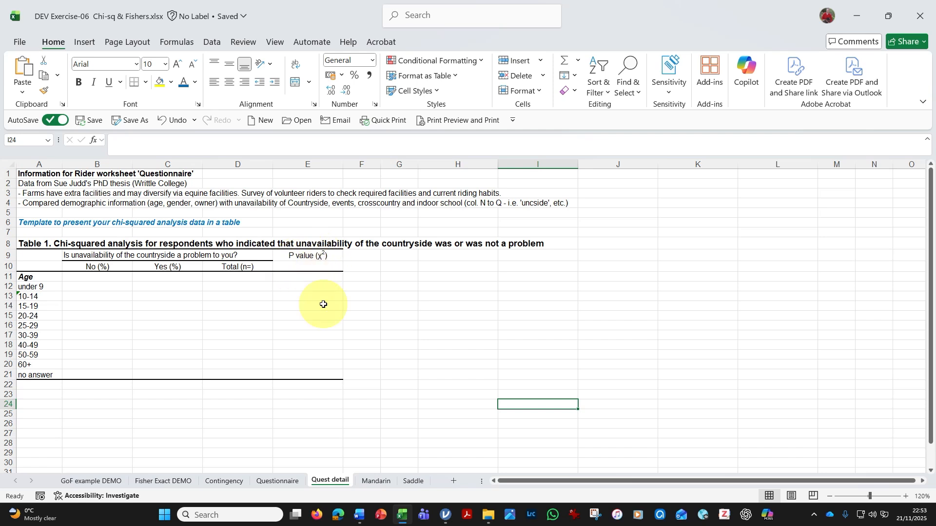
scroll(367, 363, down, 2)
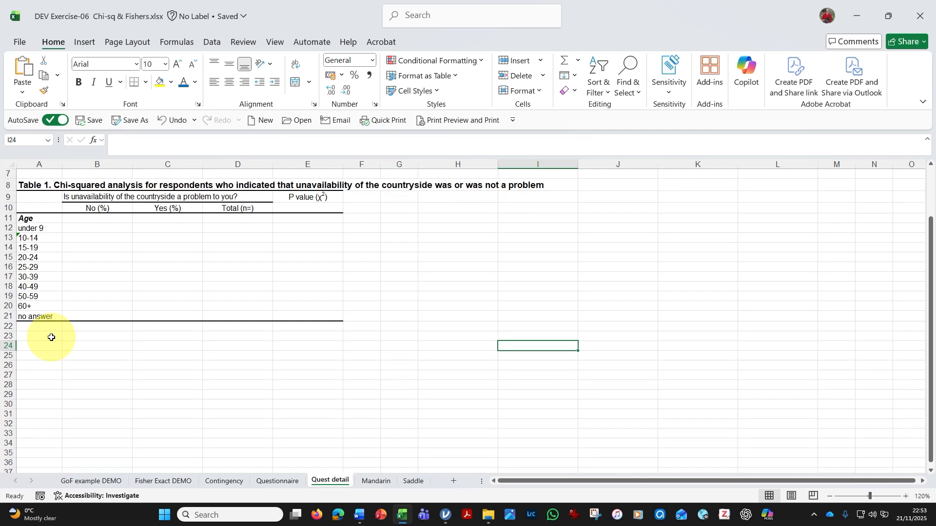
right_click(51, 337)
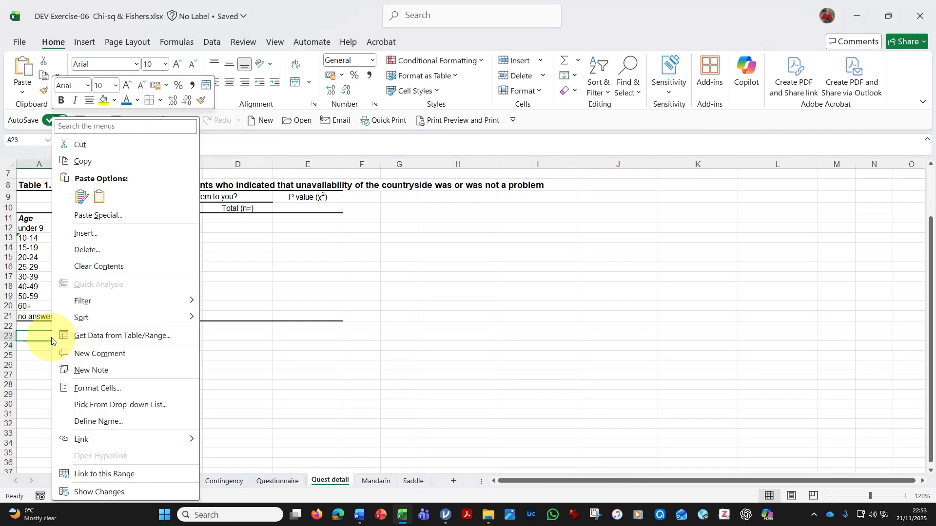
click(76, 201)
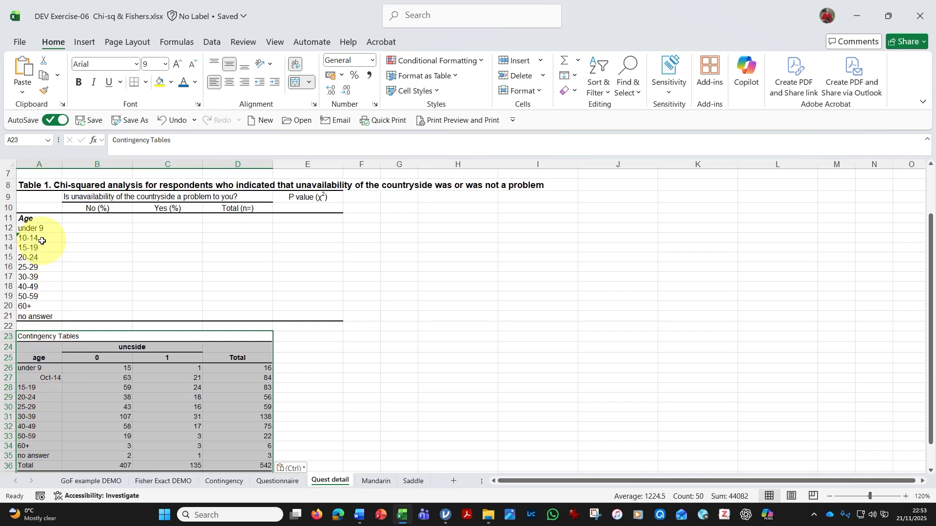
click(47, 380)
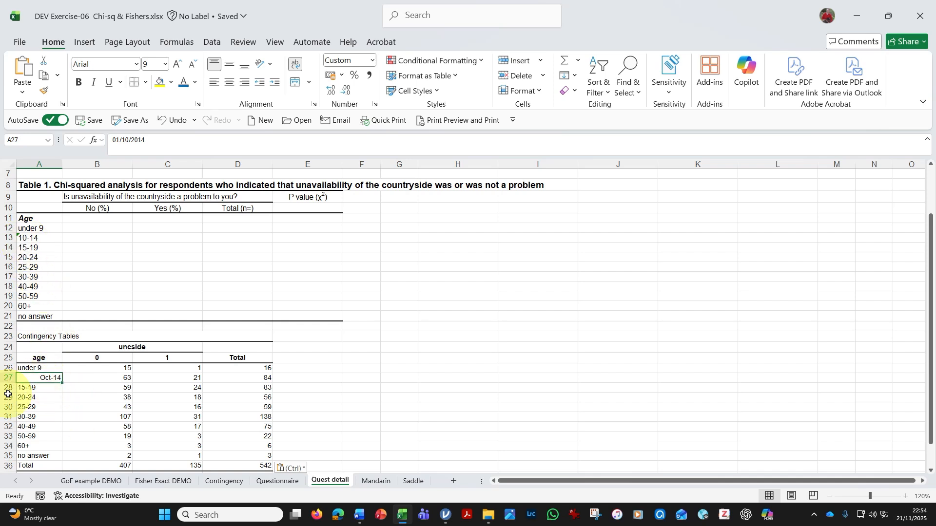
Step: Set cell A27 to General number format and enter the age label 10-14 as text
click(48, 399)
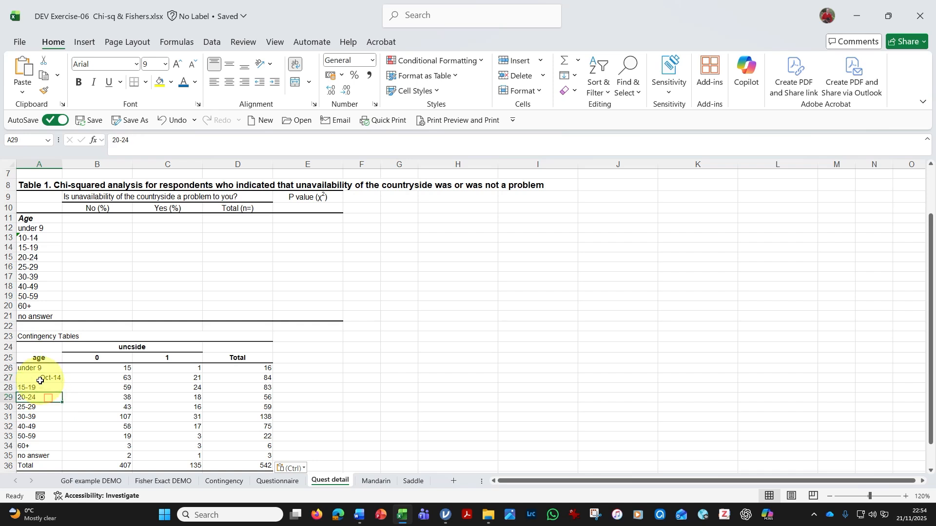
click(40, 380)
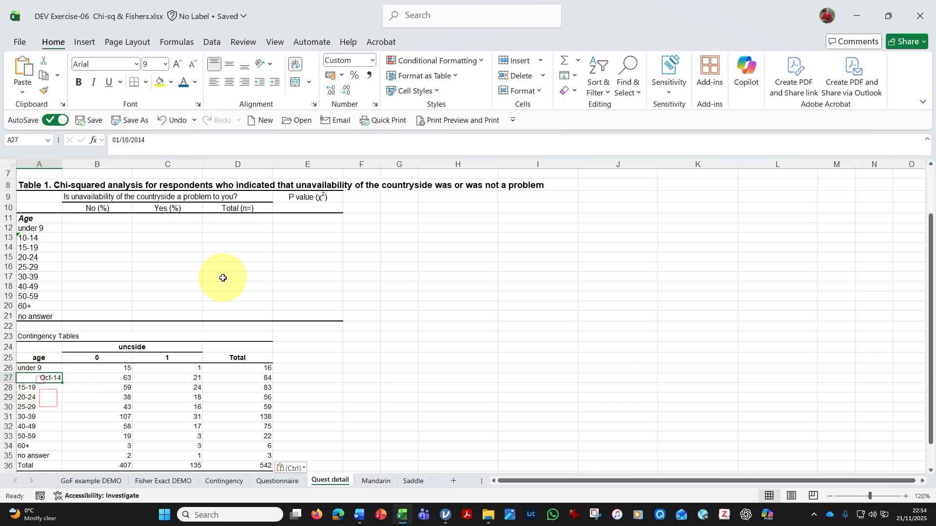
click(373, 63)
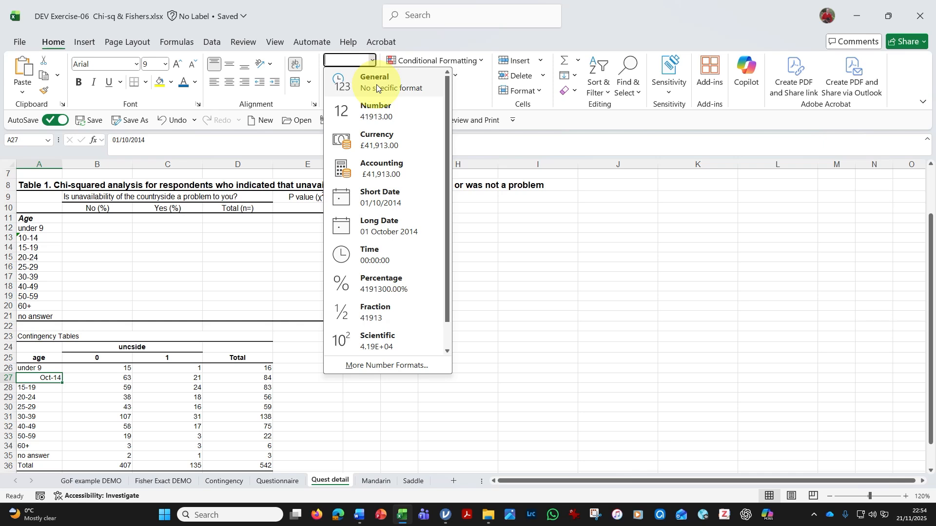
click(376, 84)
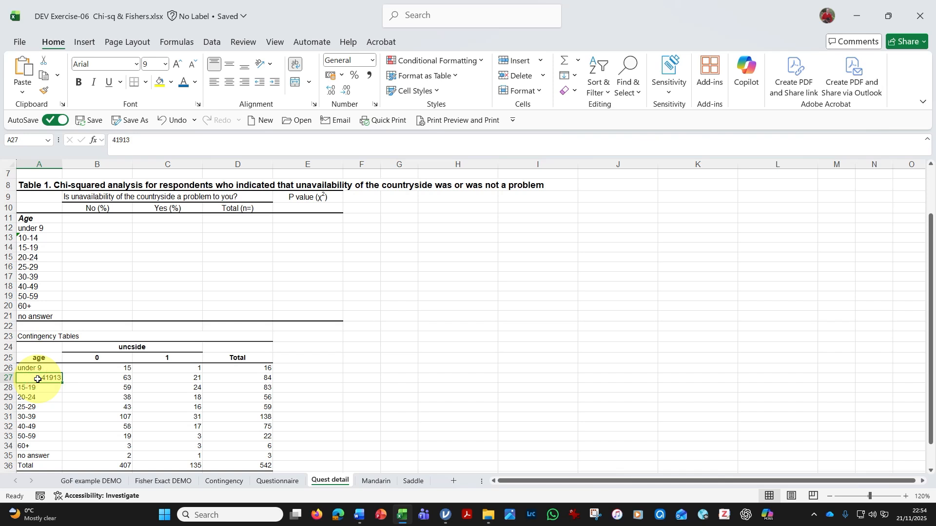
text('10-14)
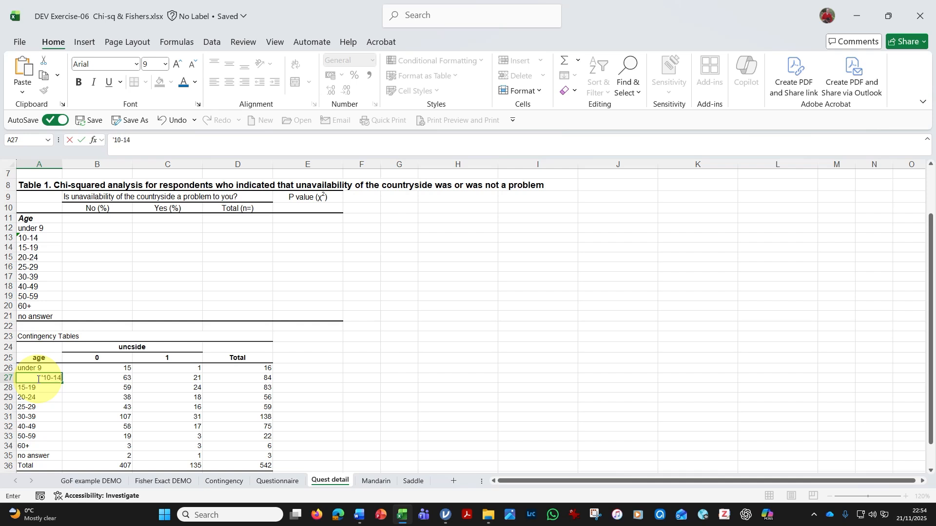
key(Return)
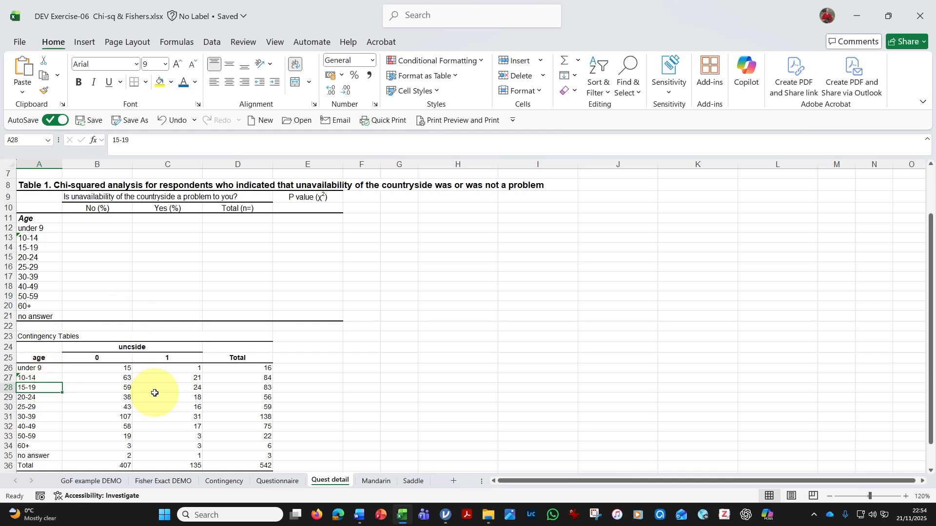
Step: Copy the contingency table's age-group totals from D26:D35 into the Total (n=) column of Table 1, starting at D12
drag(124, 369, 176, 457)
click(324, 409)
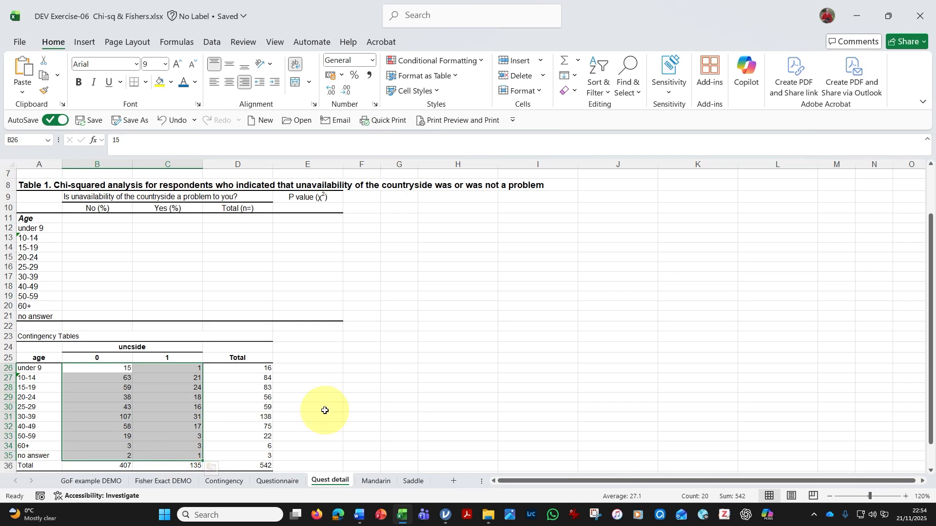
click(249, 368)
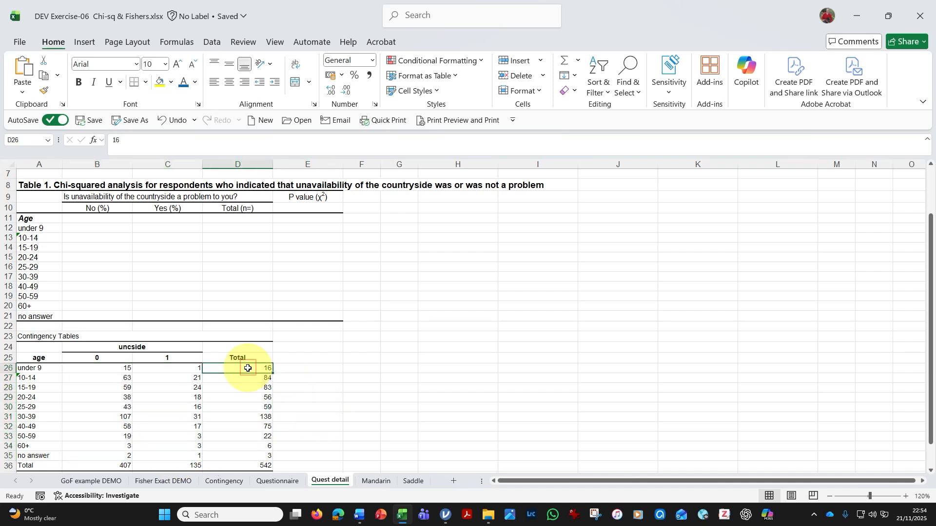
drag(248, 368, 246, 457)
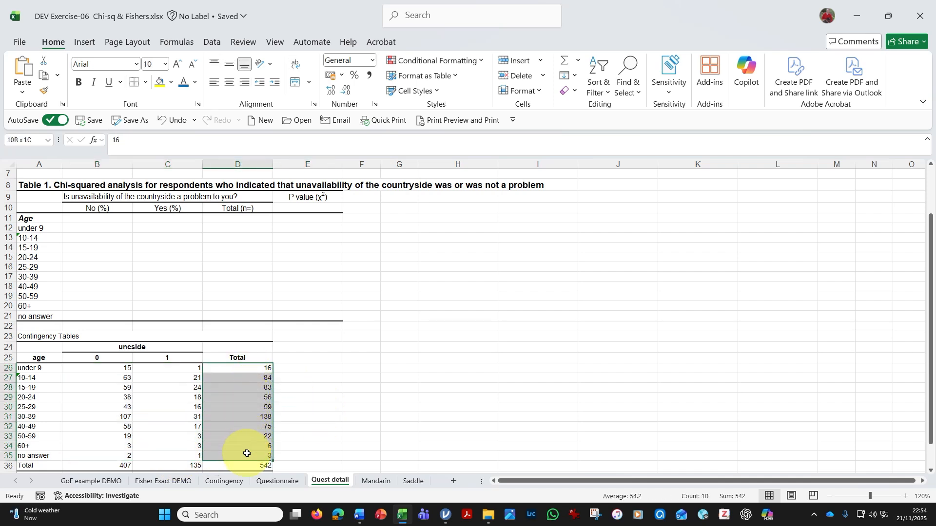
key(ctrl+c)
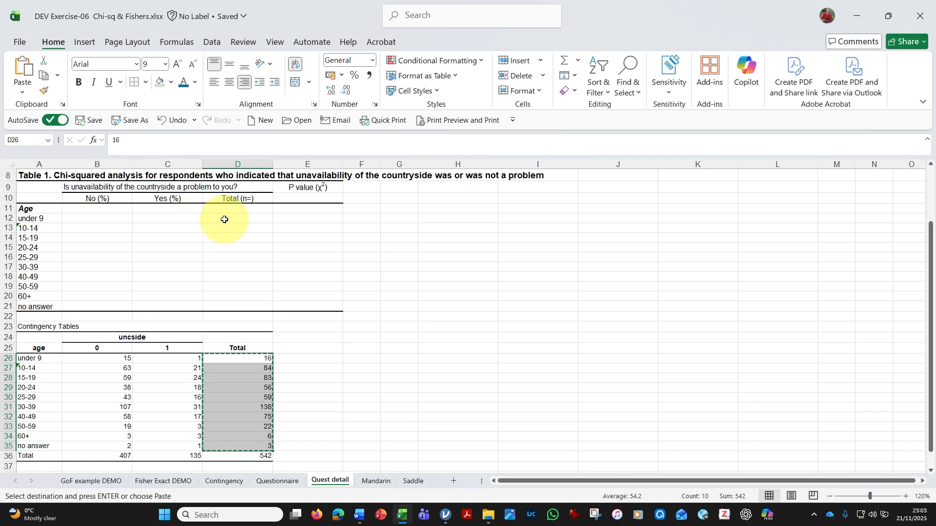
click(224, 219)
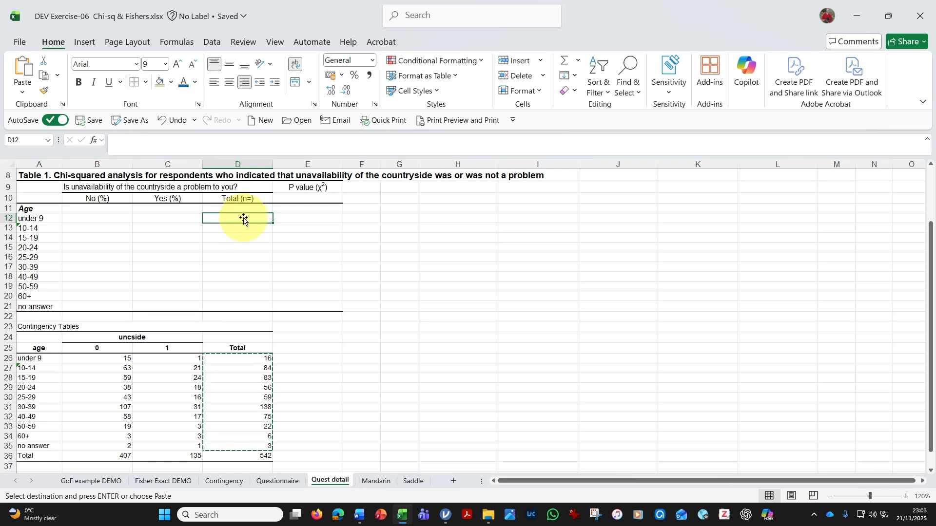
right_click(241, 220)
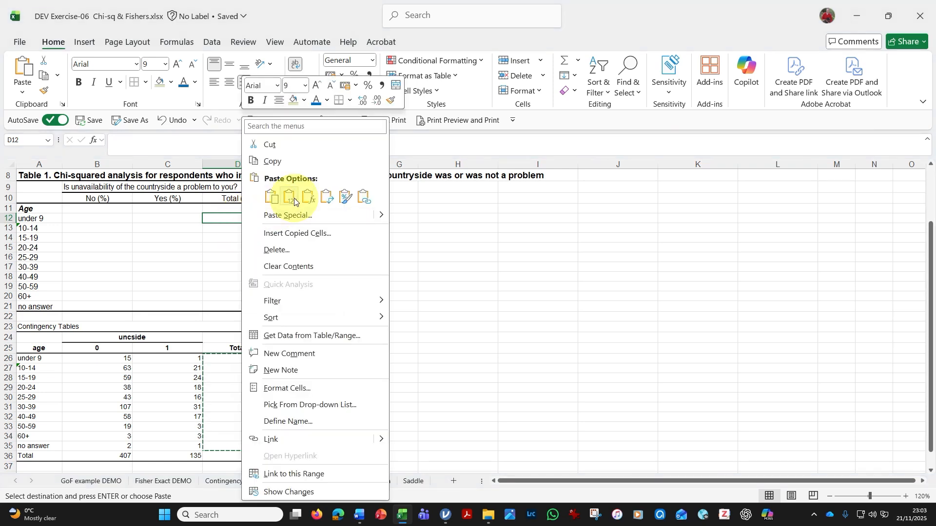
click(263, 196)
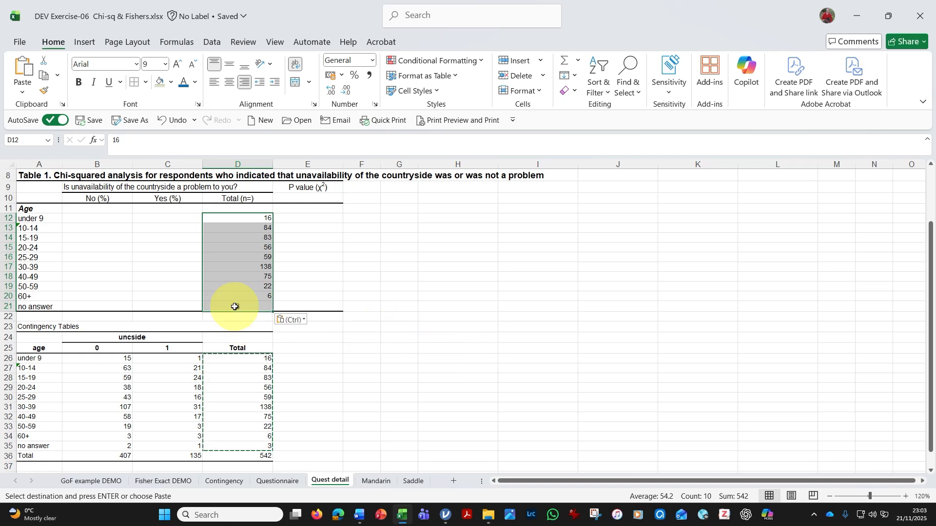
Step: Centre the totals in D12:D21 and match their font size to the column heading's size of 10
click(235, 306)
drag(246, 219, 251, 305)
click(229, 81)
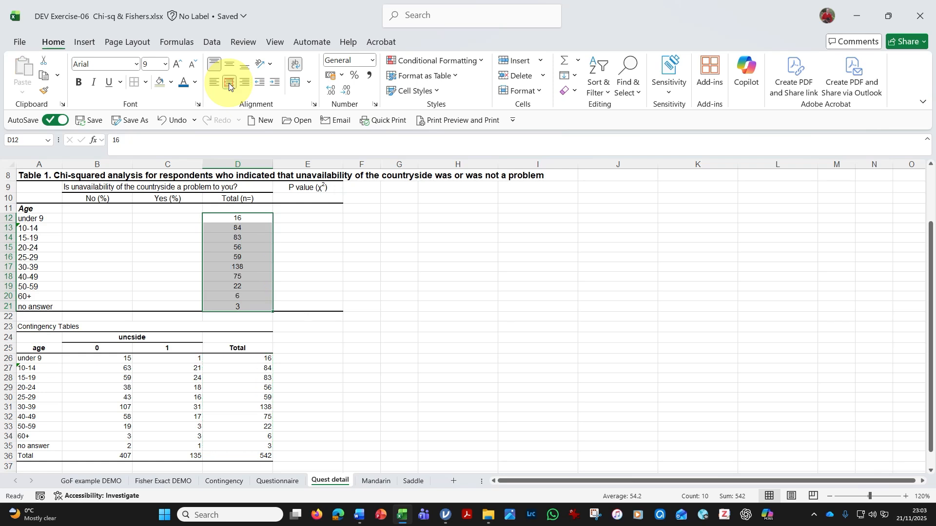
click(165, 65)
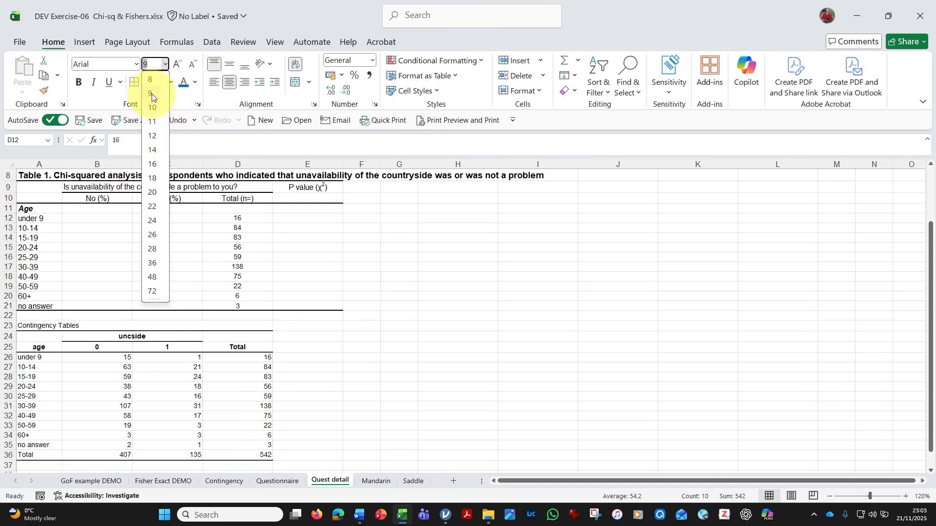
click(153, 94)
click(225, 198)
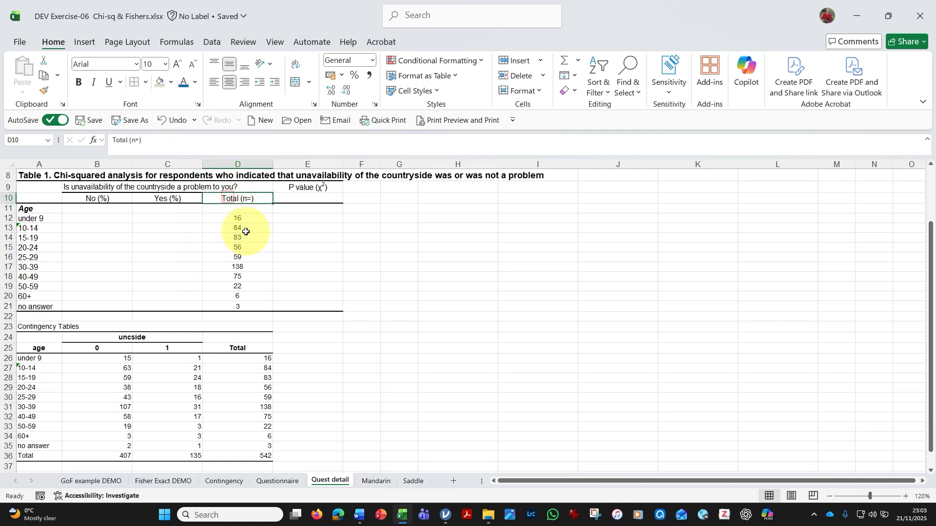
drag(239, 219, 244, 306)
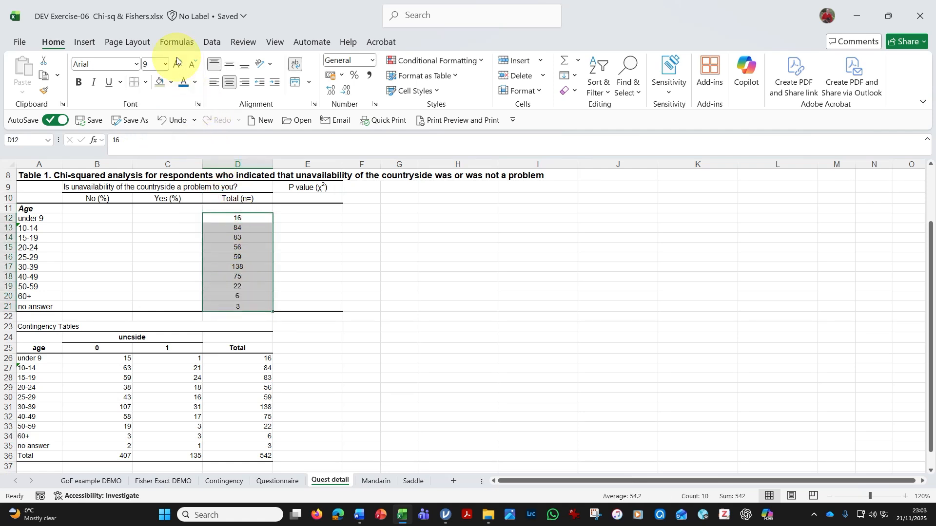
click(392, 275)
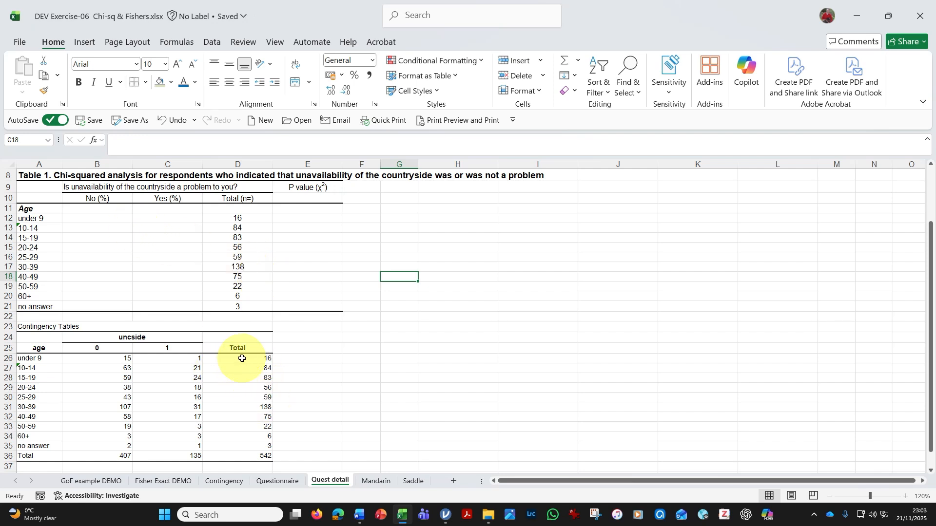
Step: Shade the source totals in D26:D35 light green and select the empty No (%) and Yes (%) cells B12:C21
drag(241, 358, 240, 444)
click(162, 83)
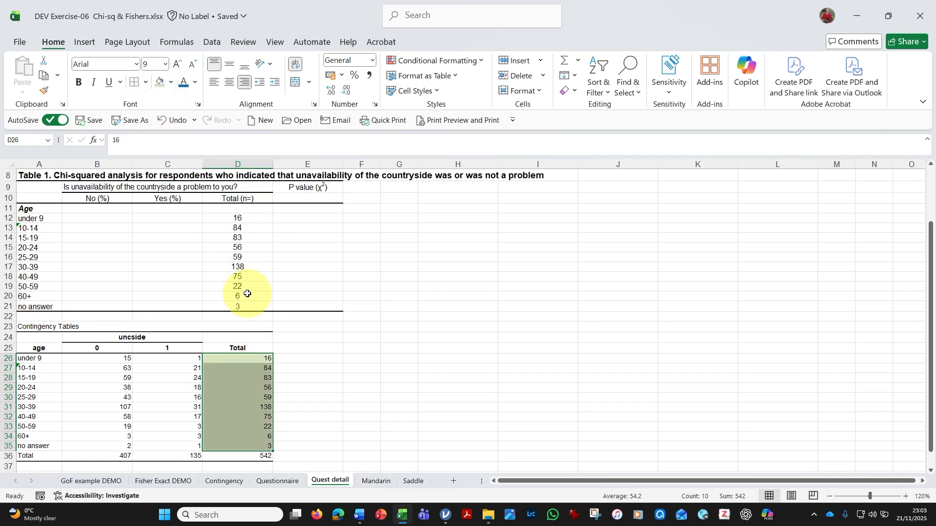
drag(99, 220, 195, 303)
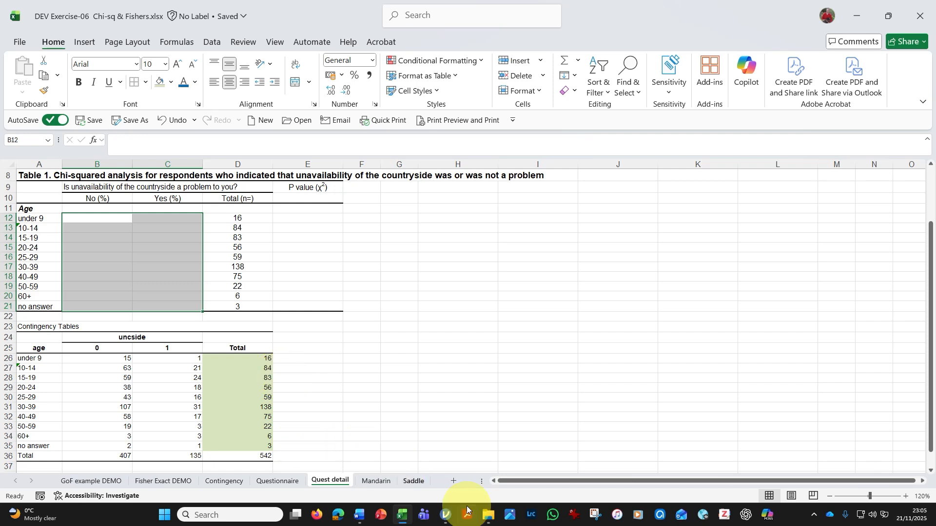
Step: Switch to jamovi and examine the expected counts beside the observed counts in the contingency table, hiding them again after viewing
click(446, 517)
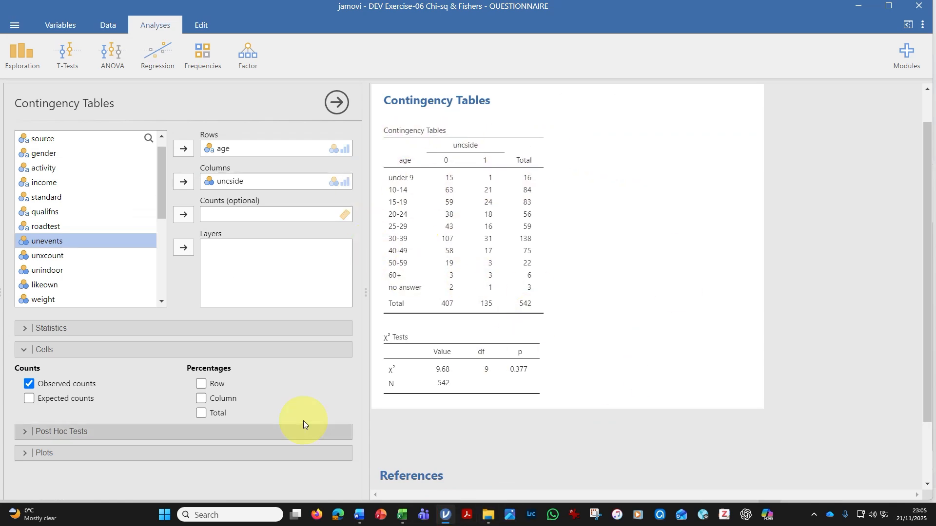
click(28, 399)
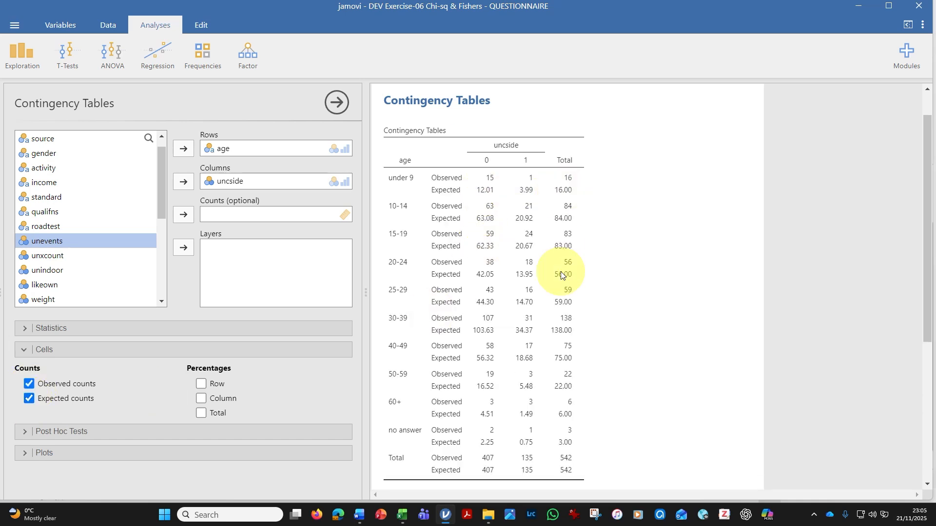
click(29, 400)
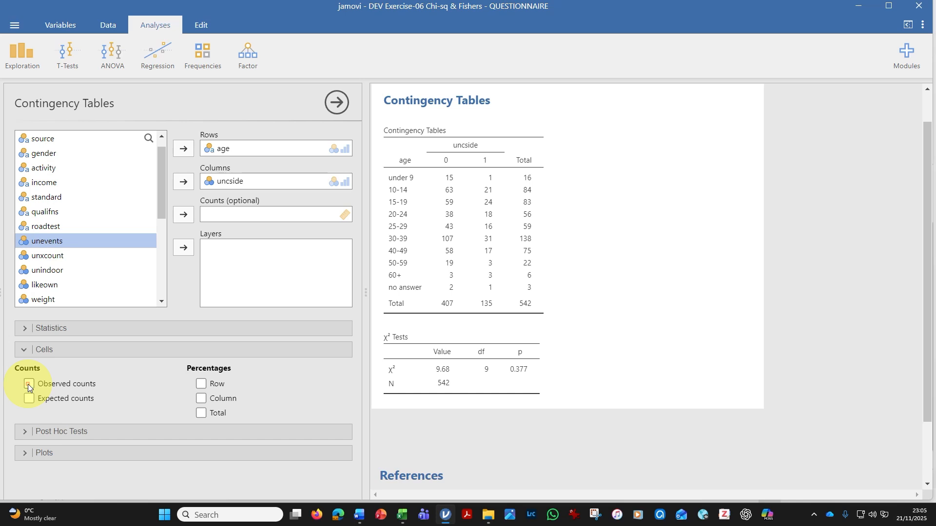
Step: Show row percentages instead of observed counts in the age by uncside contingency table, and copy the table
click(202, 385)
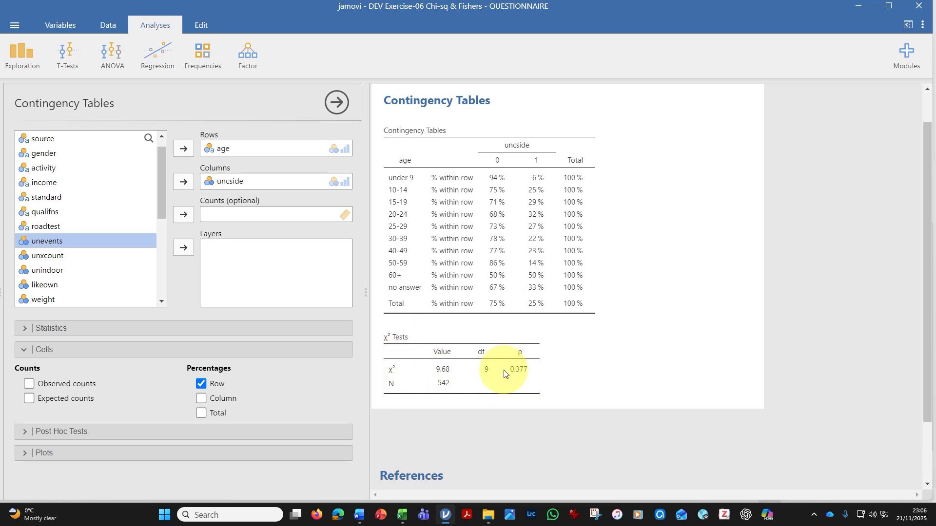
right_click(517, 233)
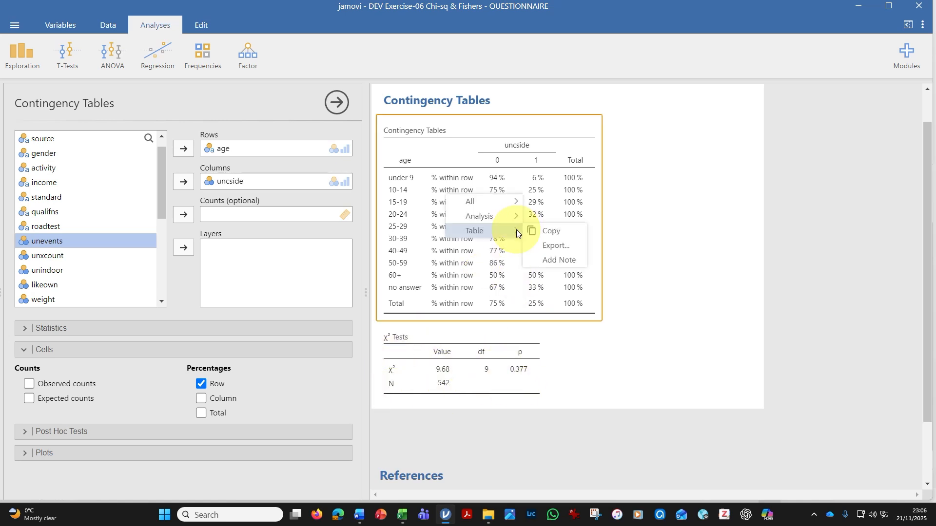
click(550, 231)
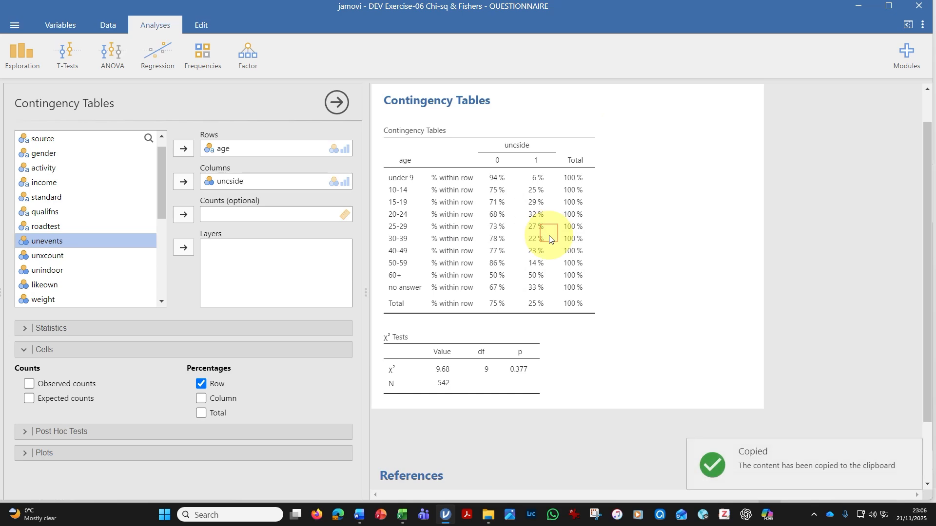
Step: Switch to Excel and paste the row-percentage table into the Quest detail sheet at F24 with its formatting
click(402, 515)
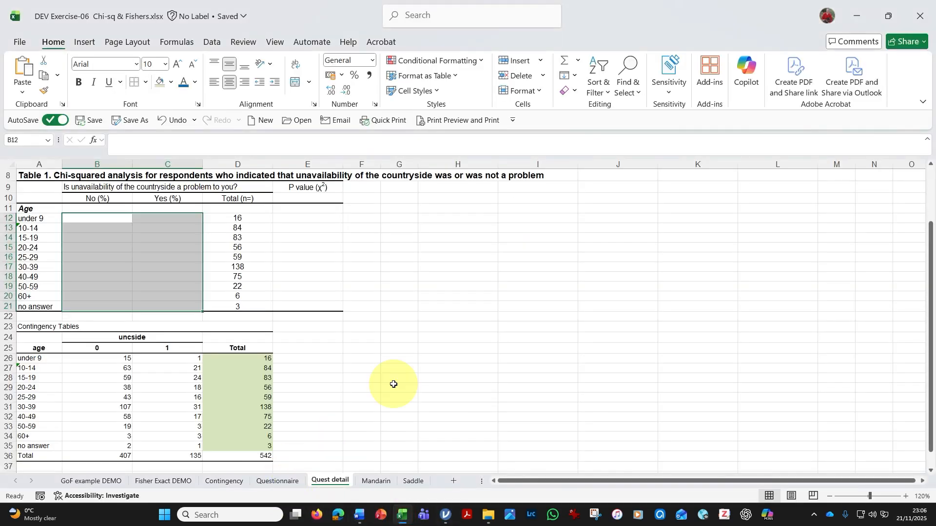
click(352, 337)
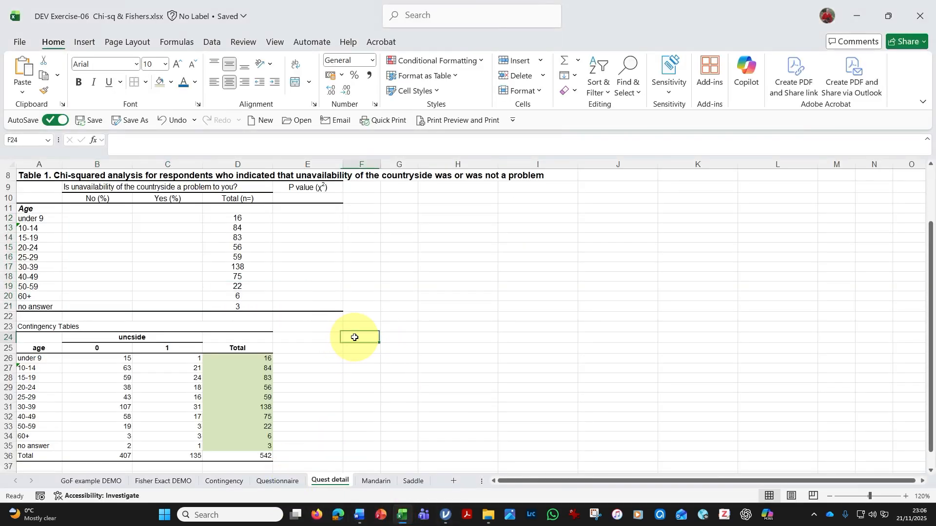
right_click(350, 339)
click(386, 199)
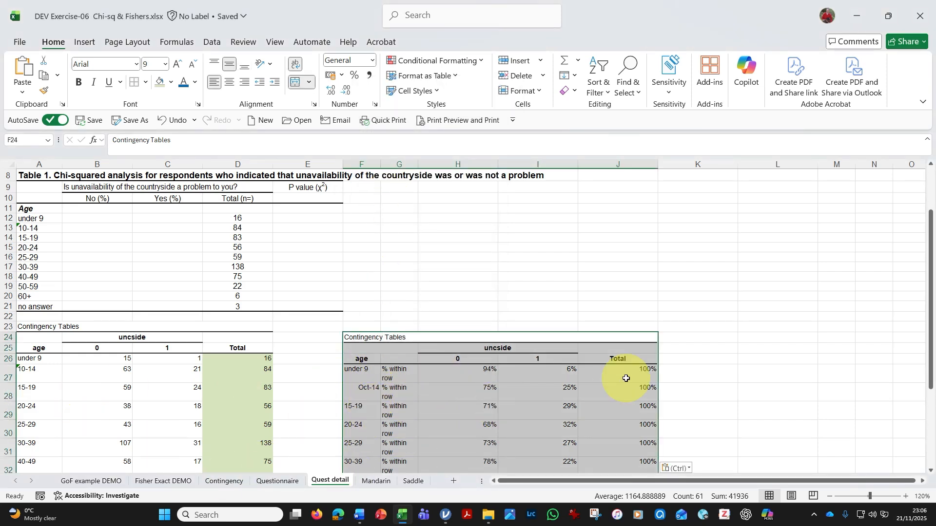
scroll(765, 324, down, 1)
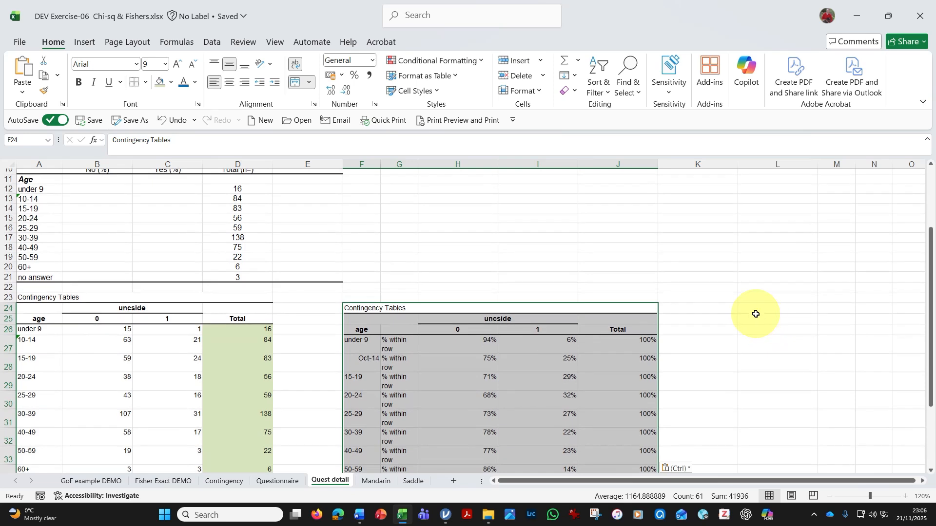
scroll(692, 296, down, 1)
scroll(647, 359, down, 3)
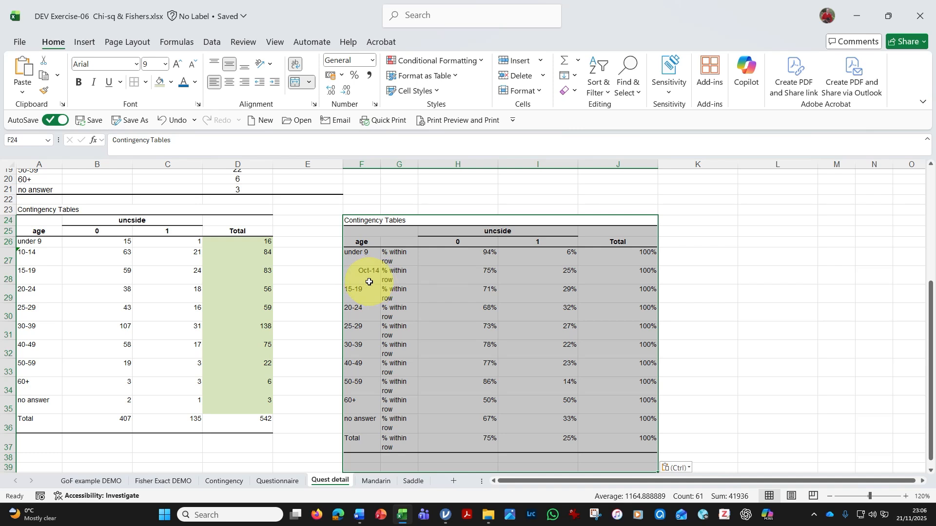
Step: Copy the row percentages in H27:I36 and paste them into the summary table's No (%) and Yes (%) columns starting at B12
drag(467, 260, 522, 423)
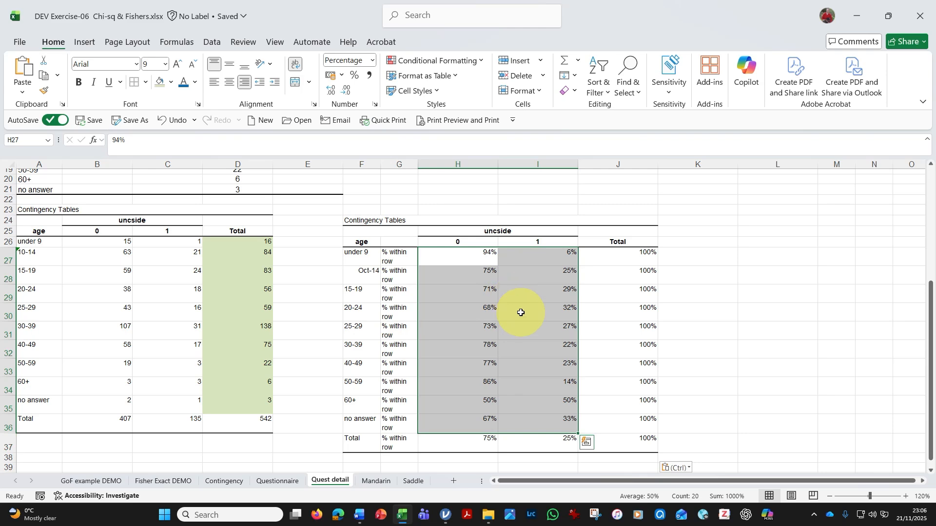
key(ctrl+c)
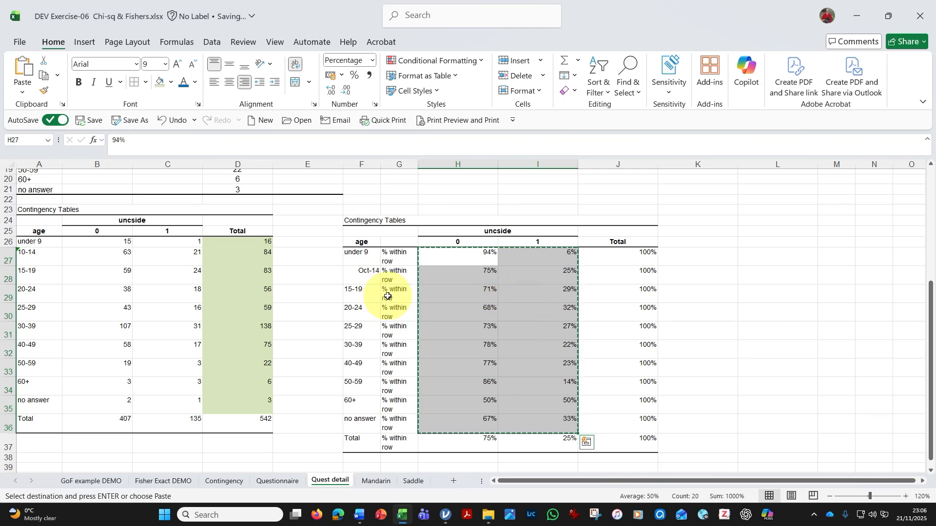
scroll(372, 326, up, 4)
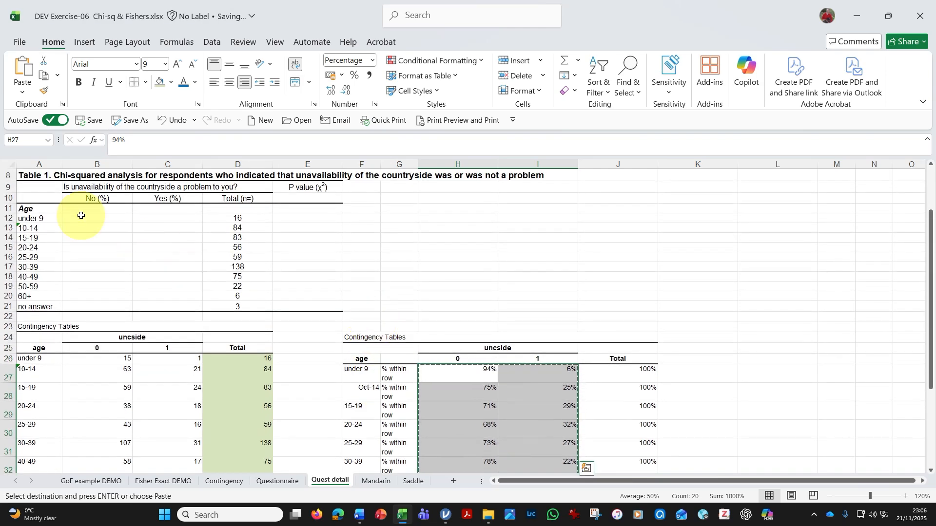
click(92, 220)
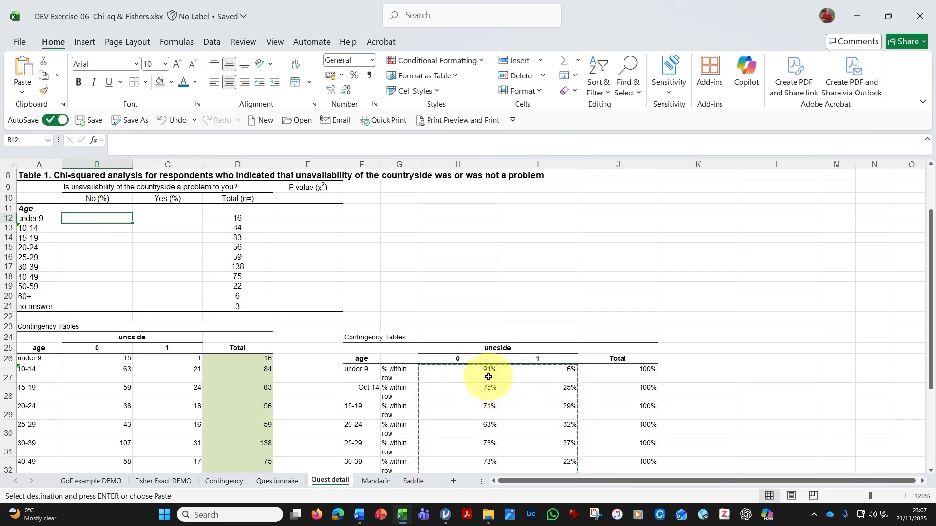
click(478, 369)
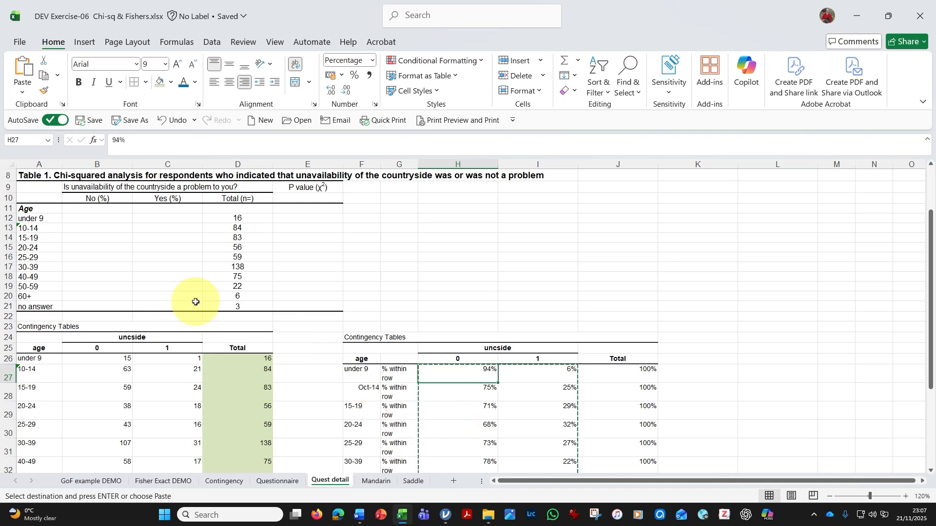
click(99, 218)
right_click(99, 219)
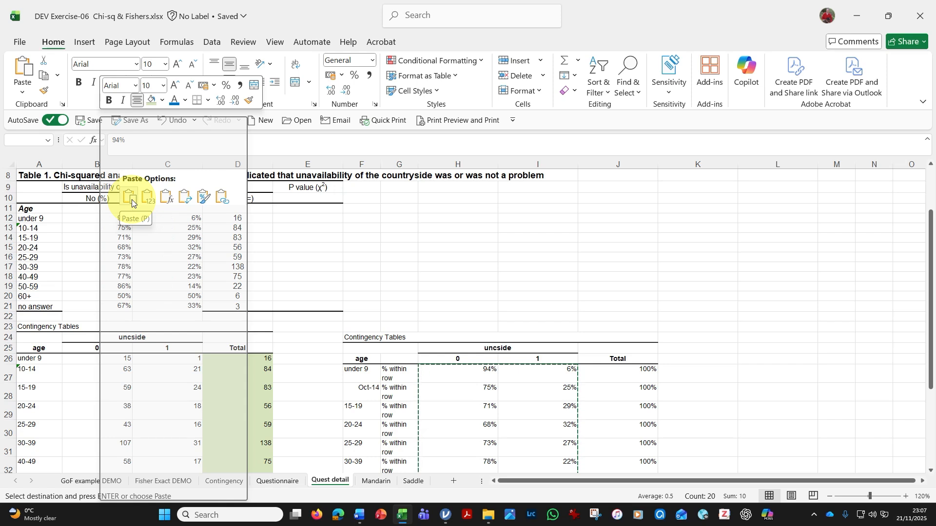
click(132, 202)
click(307, 277)
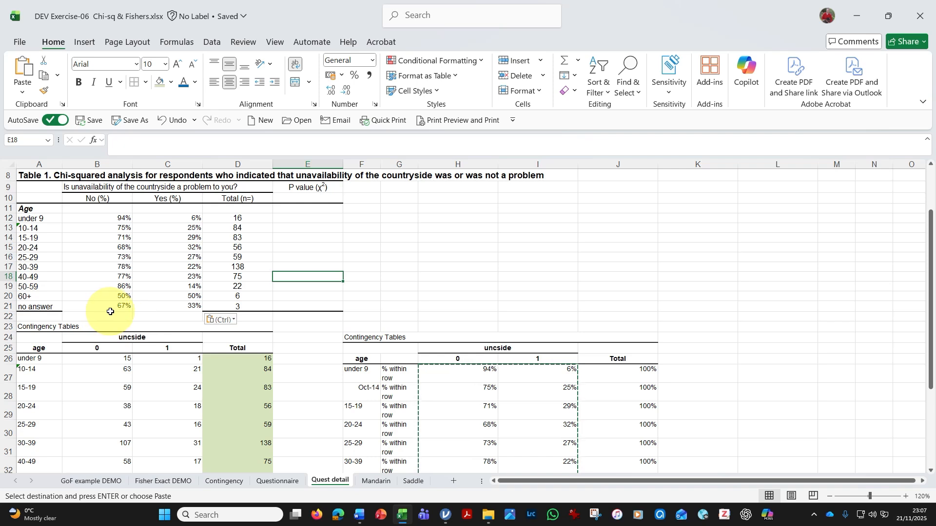
Step: Apply a thick bottom border to the no answer percentages in B21:C21 to complete the summary table's bottom line
drag(98, 308, 176, 308)
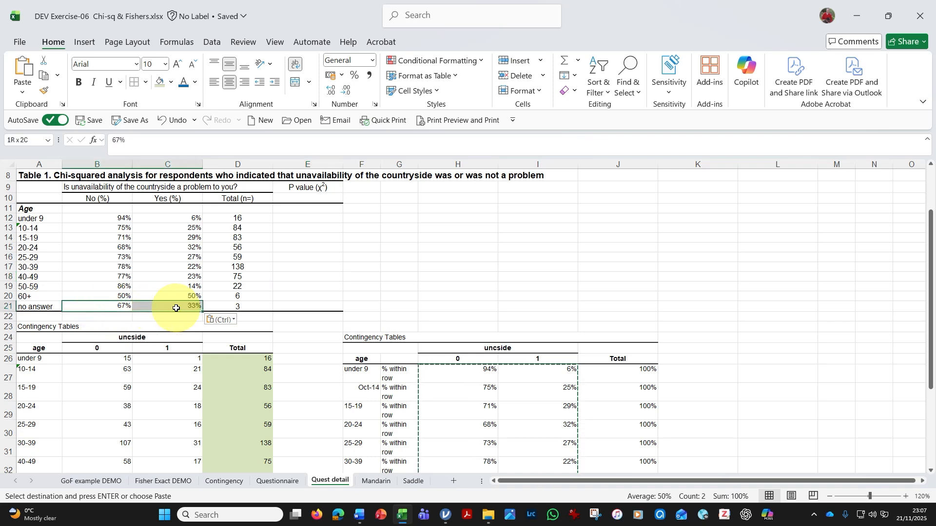
click(148, 83)
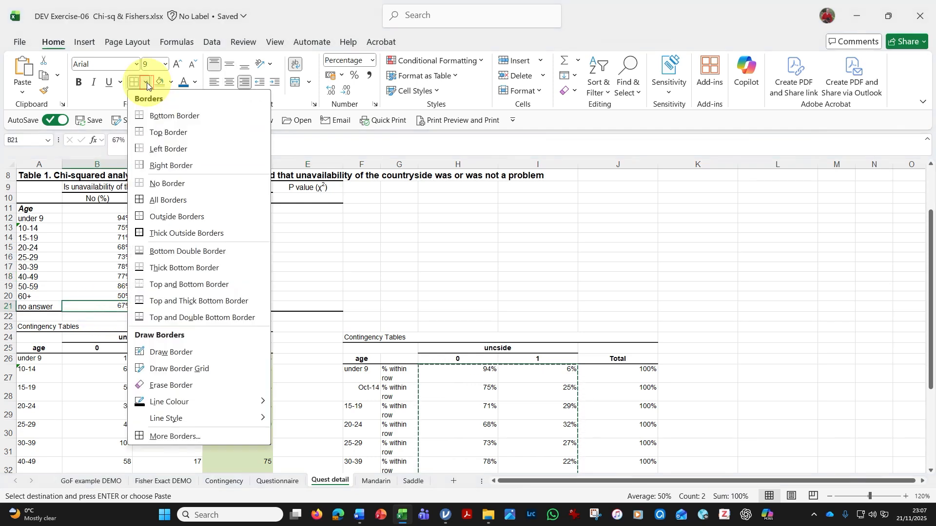
click(139, 269)
click(345, 277)
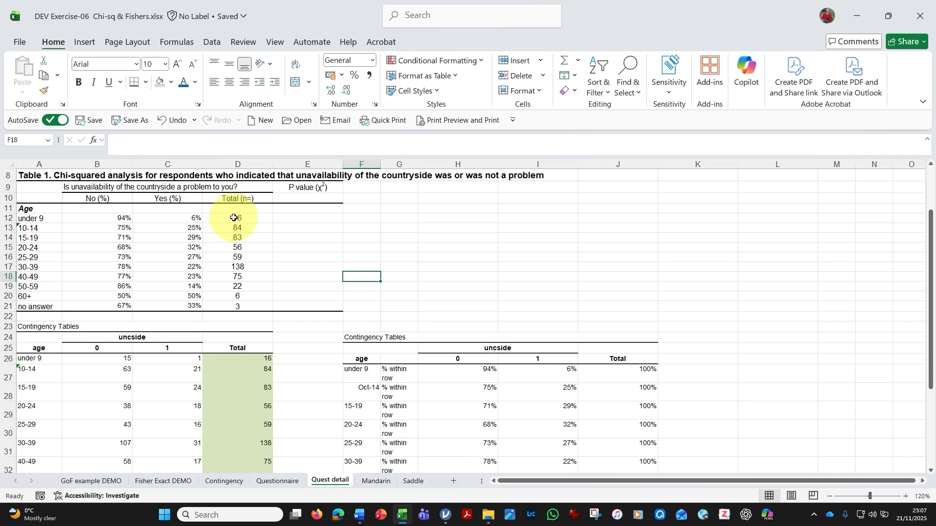
Step: Set the summary table values in B12:D21 to font size 10 and centre them horizontally
drag(101, 218, 227, 299)
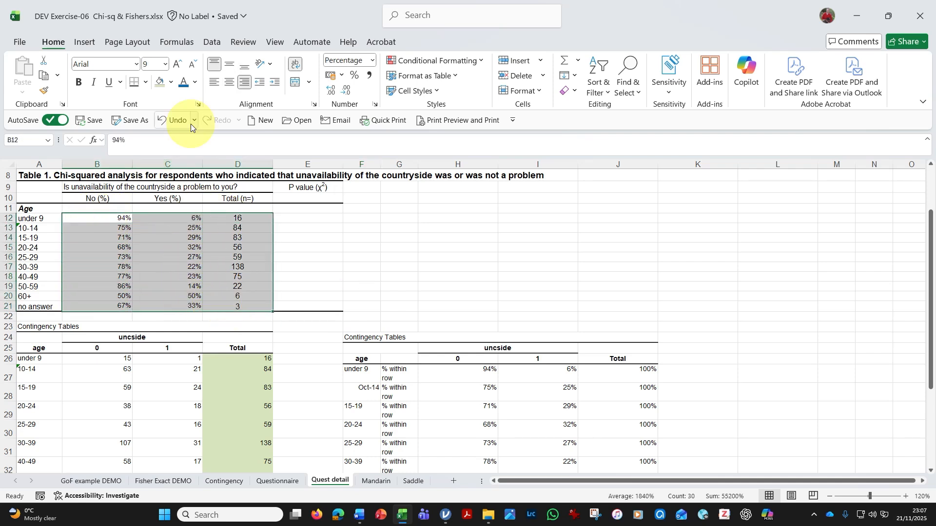
click(167, 68)
click(152, 99)
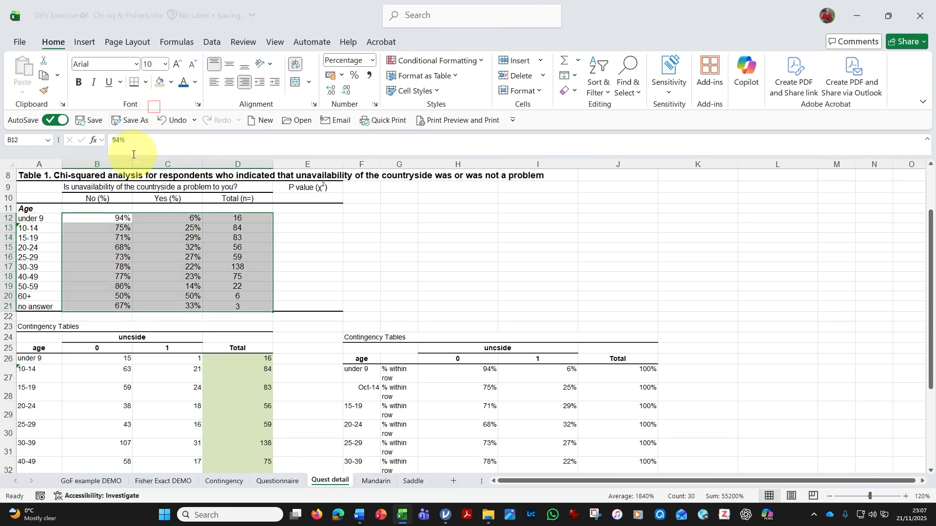
click(229, 83)
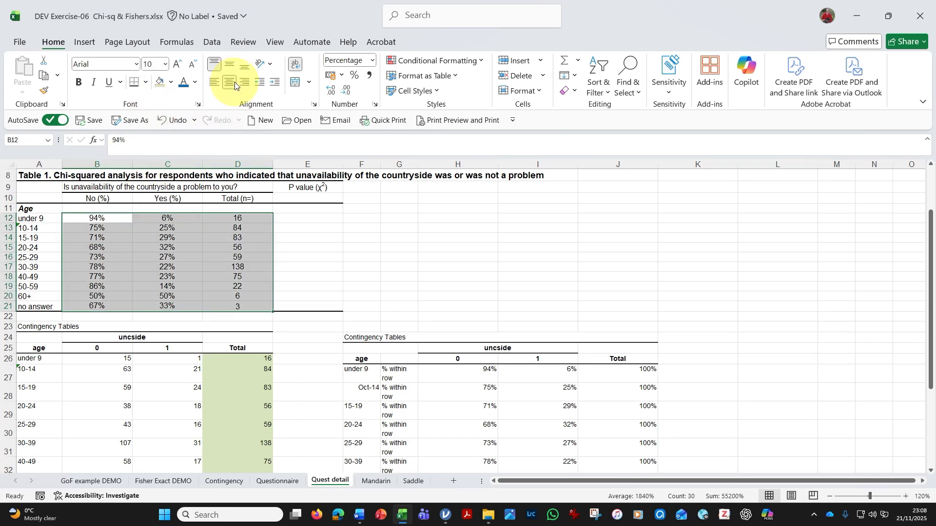
click(399, 276)
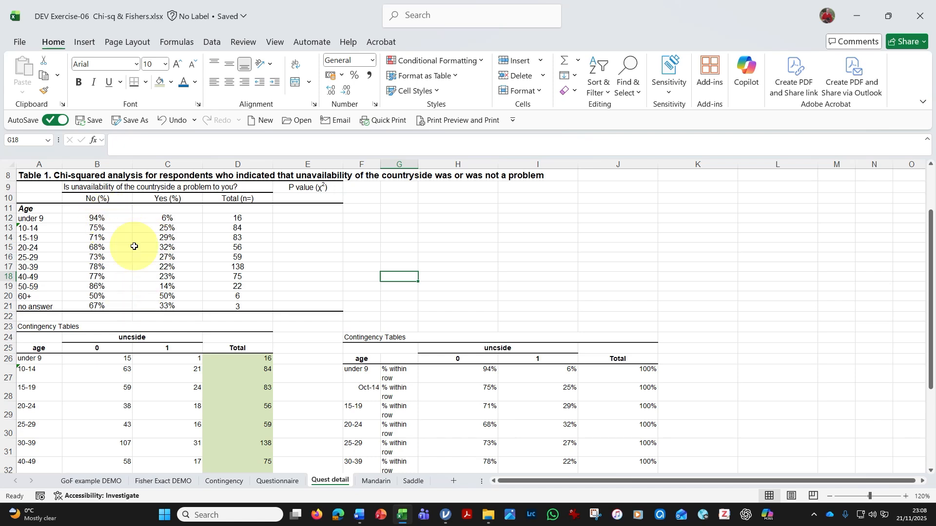
Step: Try entering 94 without the percent sign in B12, and undo the change
click(107, 217)
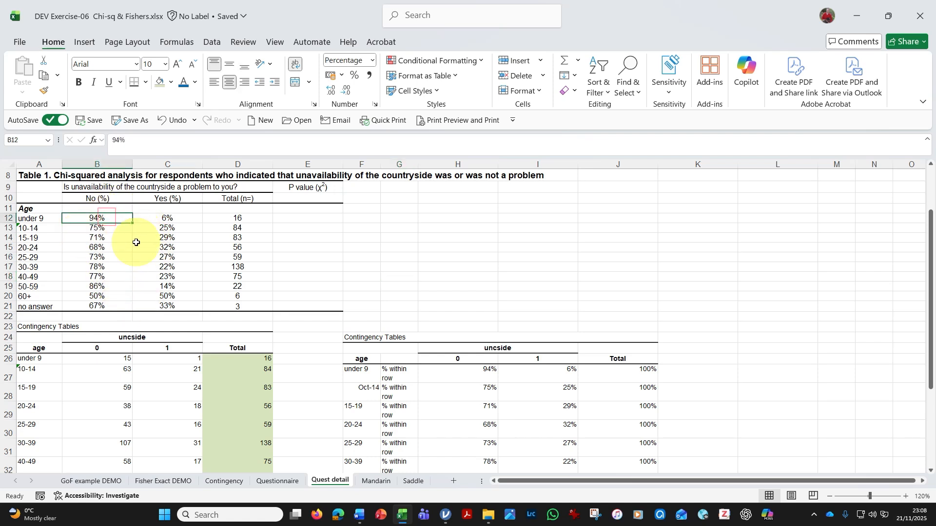
click(135, 139)
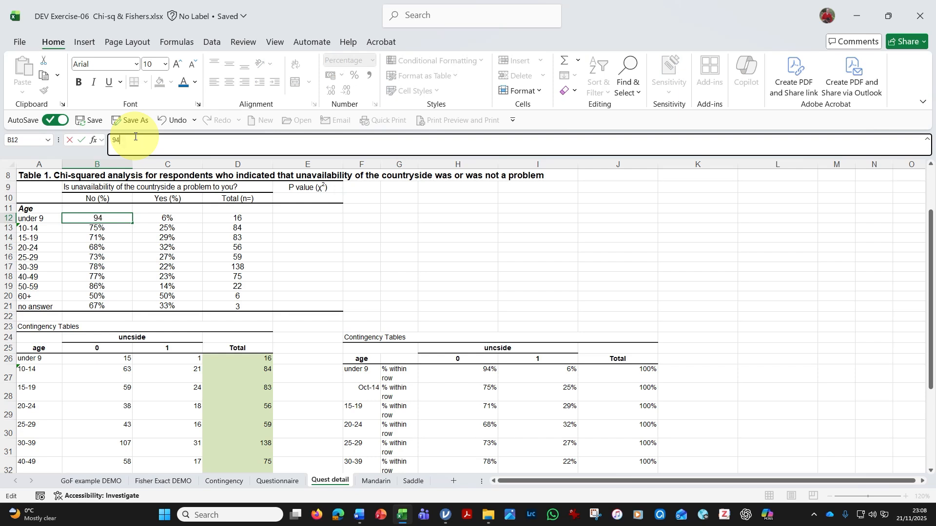
key(Return)
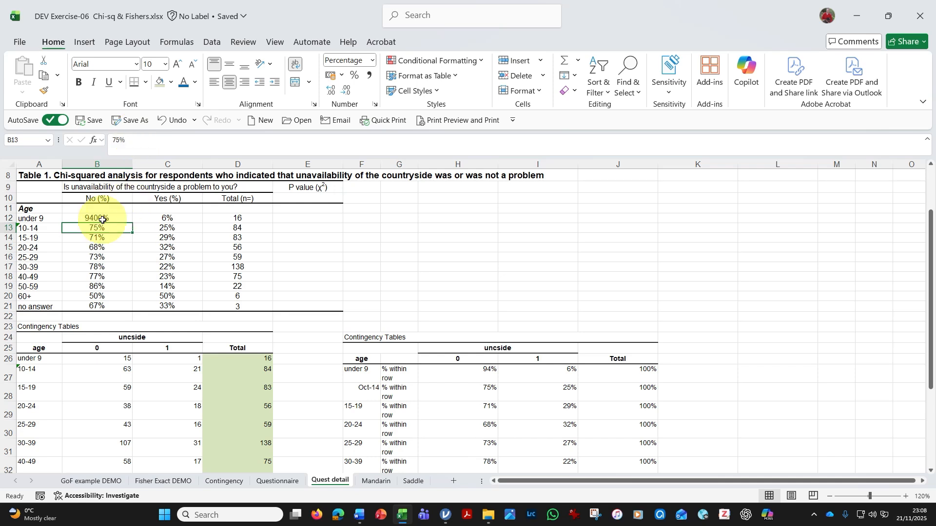
click(100, 218)
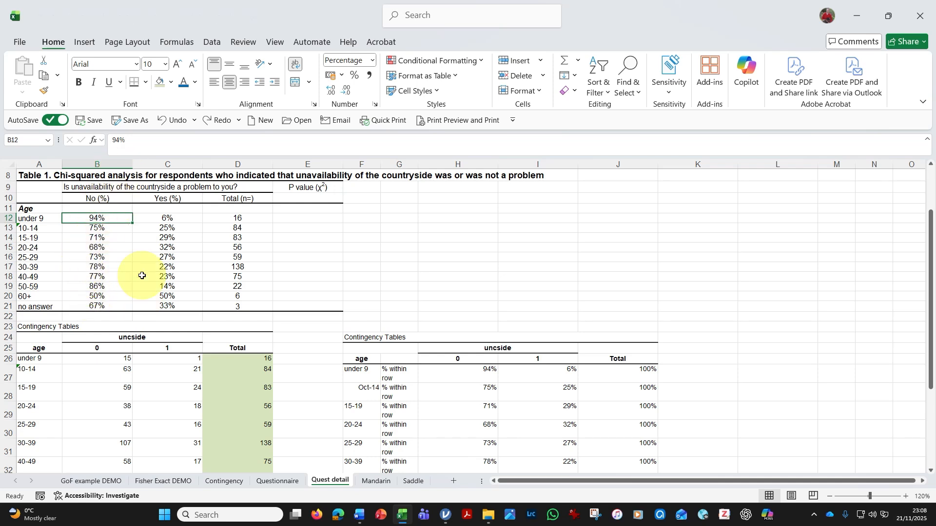
Step: Try the General number format on the under 9 No (%) value in B12, and undo it
click(374, 61)
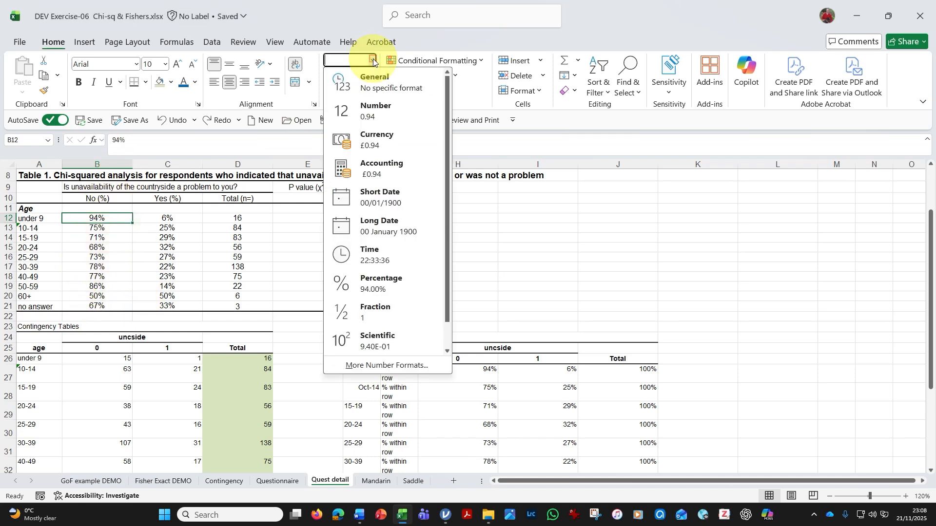
click(372, 81)
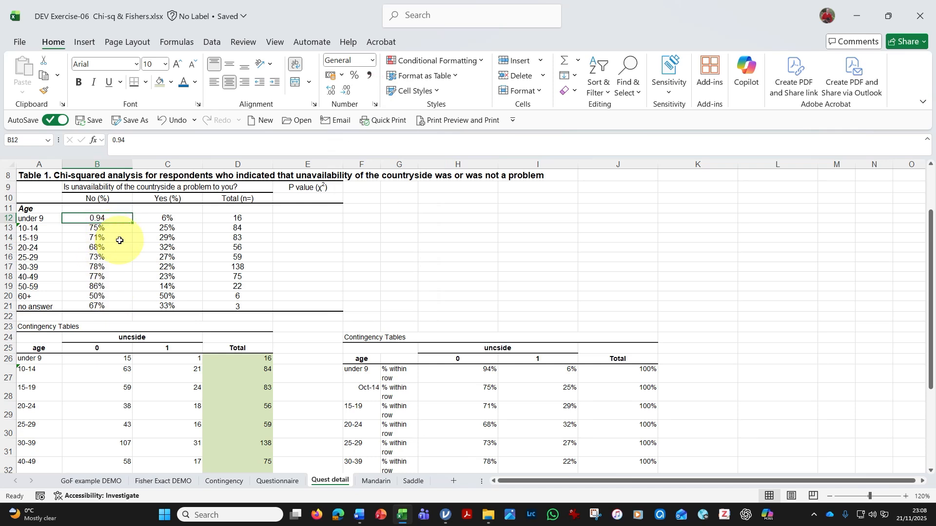
key(ctrl+z)
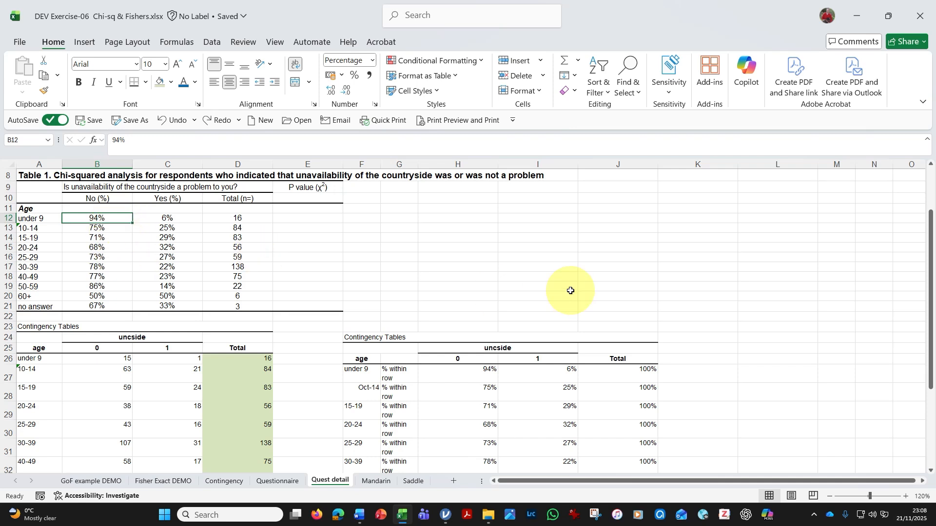
Step: Shade the source row percentages in H27:I36 light green to match the shaded totals, and check them against the summary table
scroll(463, 278, down, 2)
scroll(514, 304, down, 1)
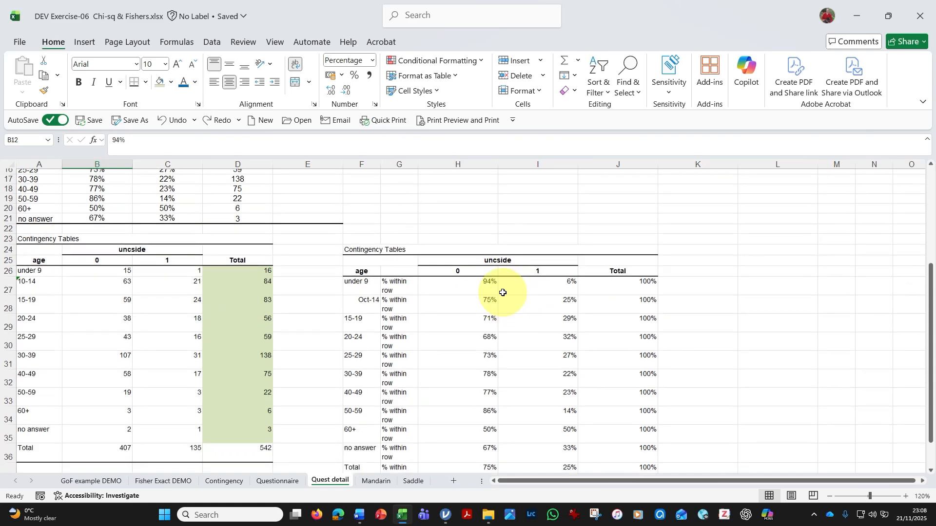
drag(488, 287, 572, 454)
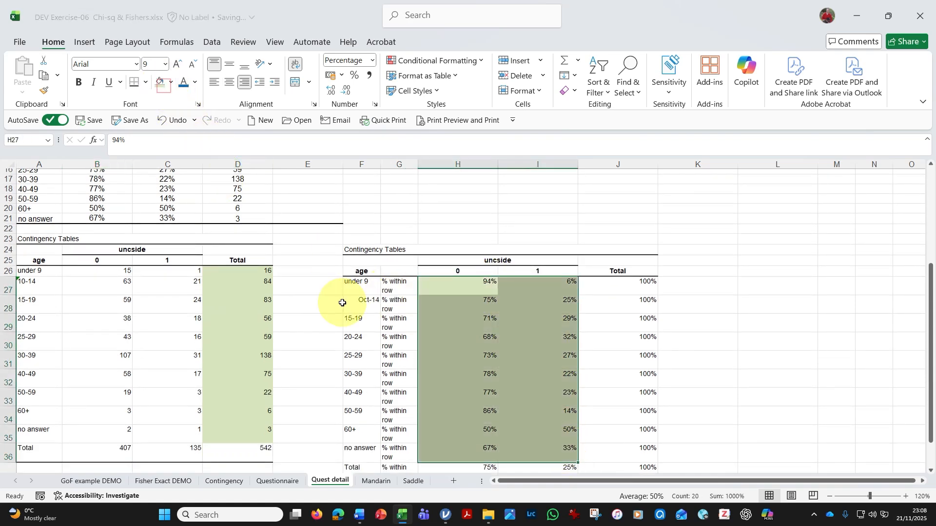
scroll(344, 303, up, 4)
scroll(411, 288, down, 5)
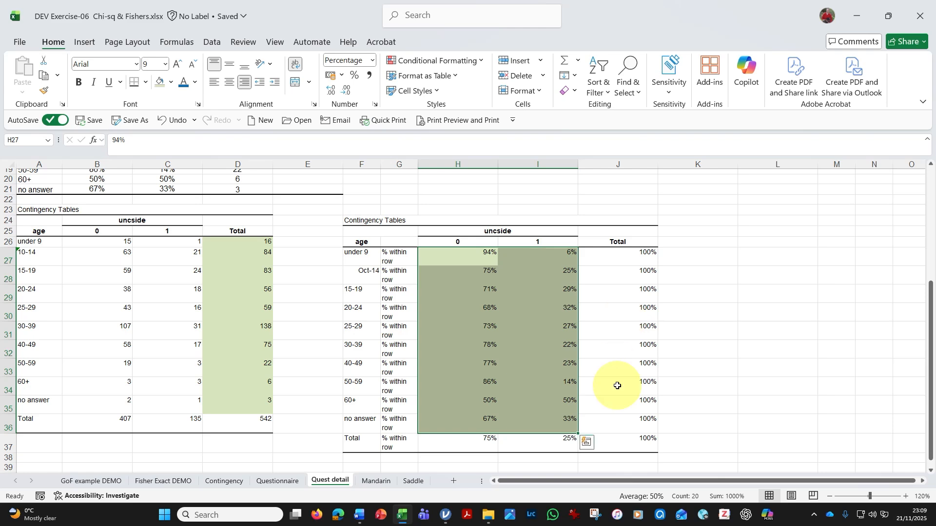
scroll(373, 297, up, 2)
scroll(372, 297, up, 3)
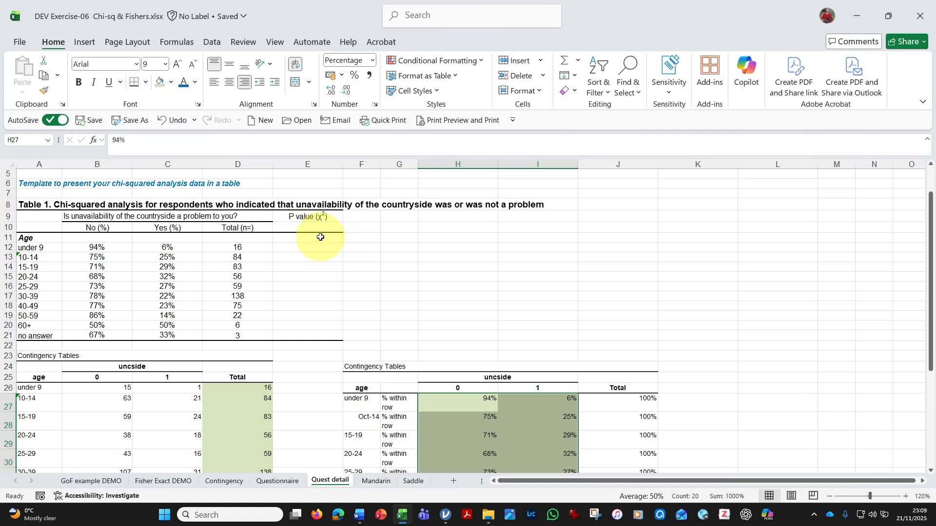
Step: Switch to jamovi and copy the χ² Tests table from the contingency results
scroll(331, 224, down, 6)
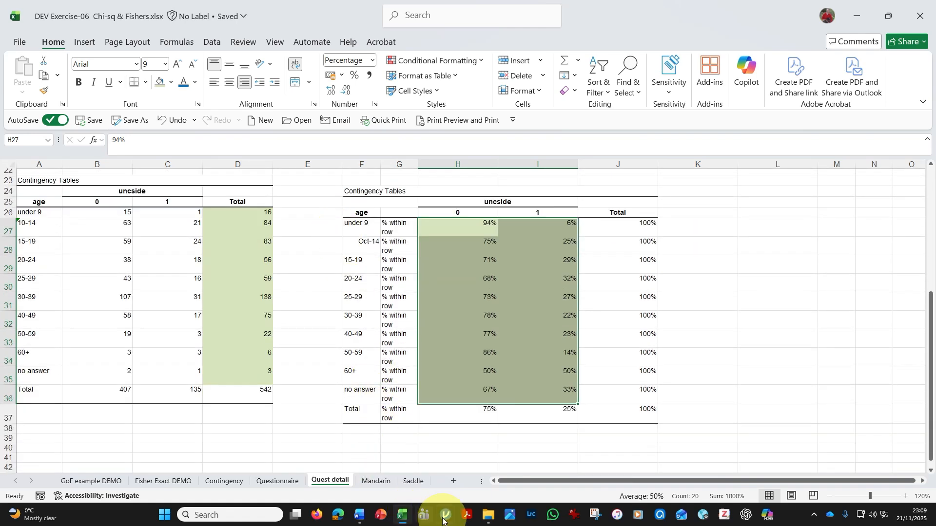
click(444, 516)
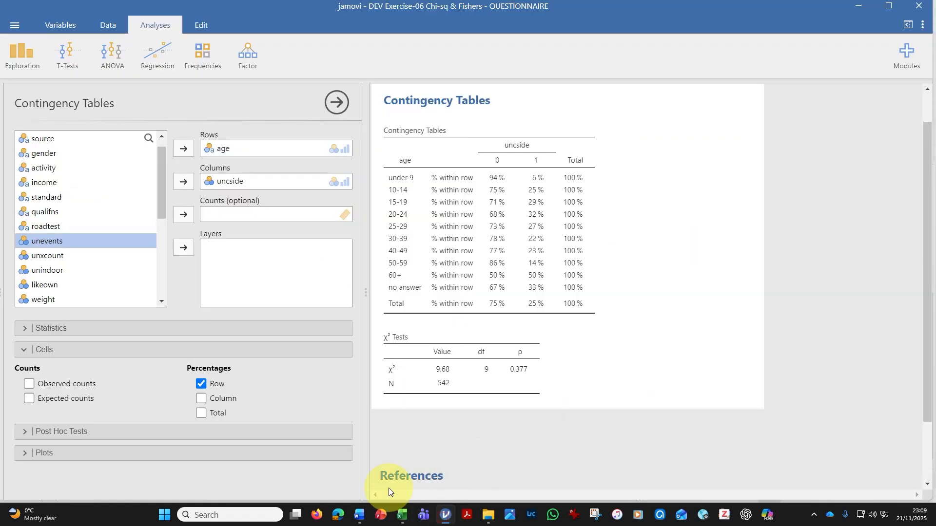
right_click(425, 368)
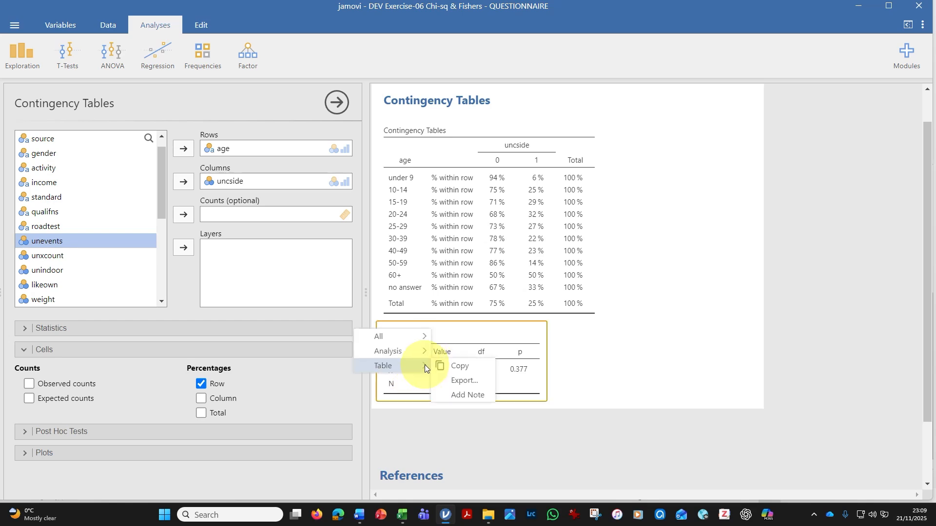
click(454, 366)
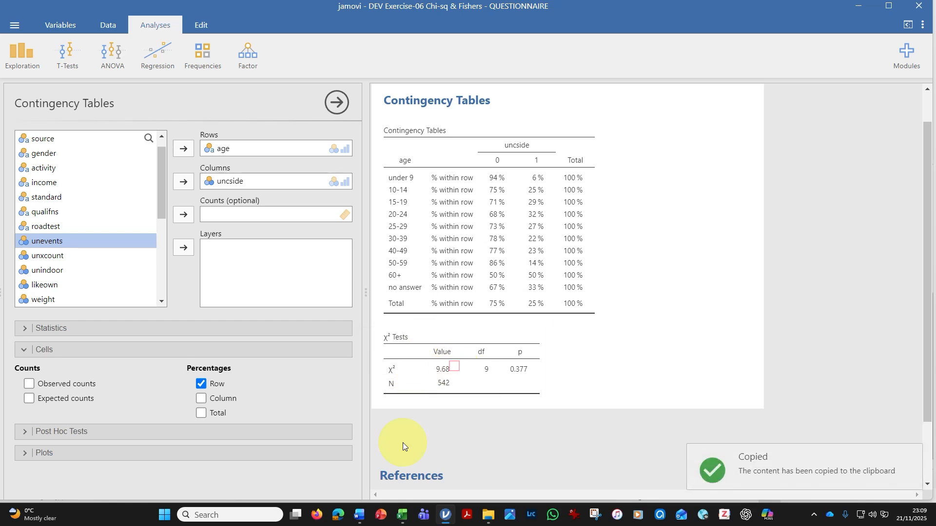
Step: Switch to Excel, paste the χ² Tests table into the Quest detail sheet at L25, and narrow column L to about half its width
click(403, 516)
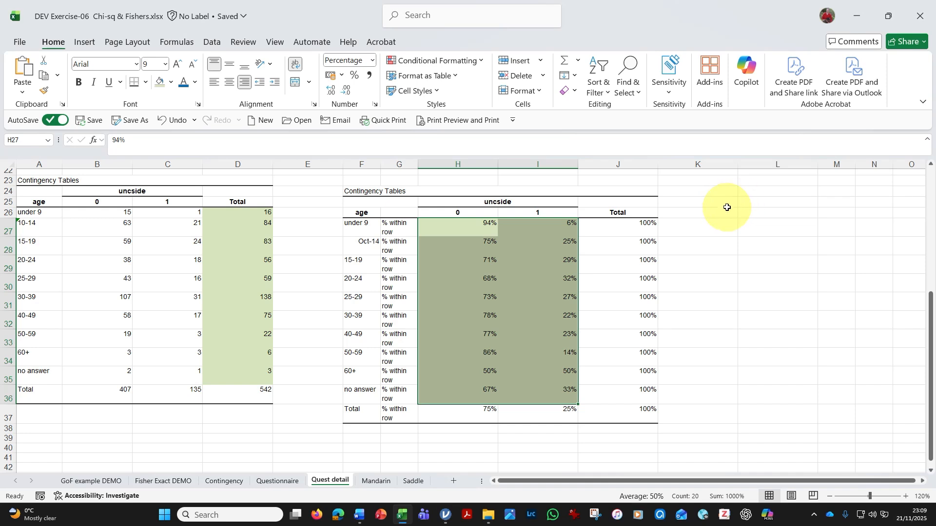
scroll(721, 209, up, 1)
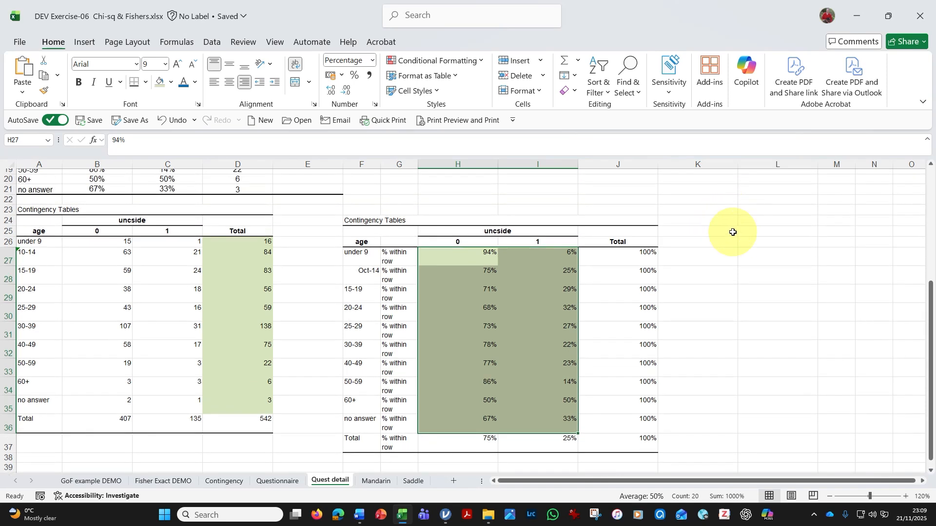
click(744, 231)
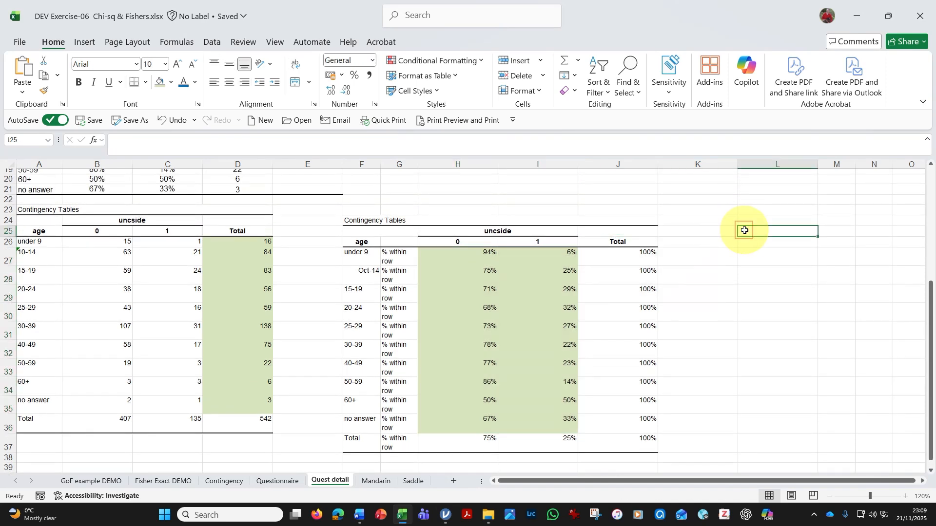
right_click(743, 230)
click(778, 196)
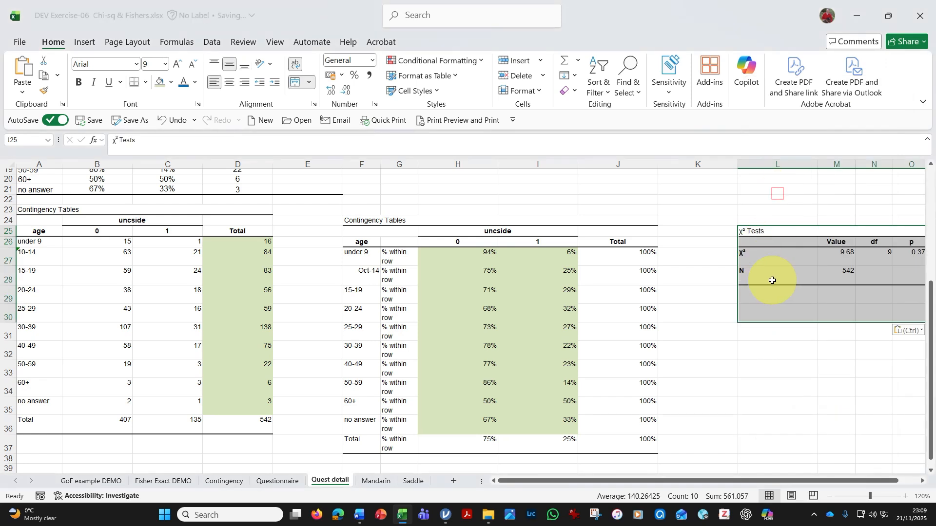
click(800, 164)
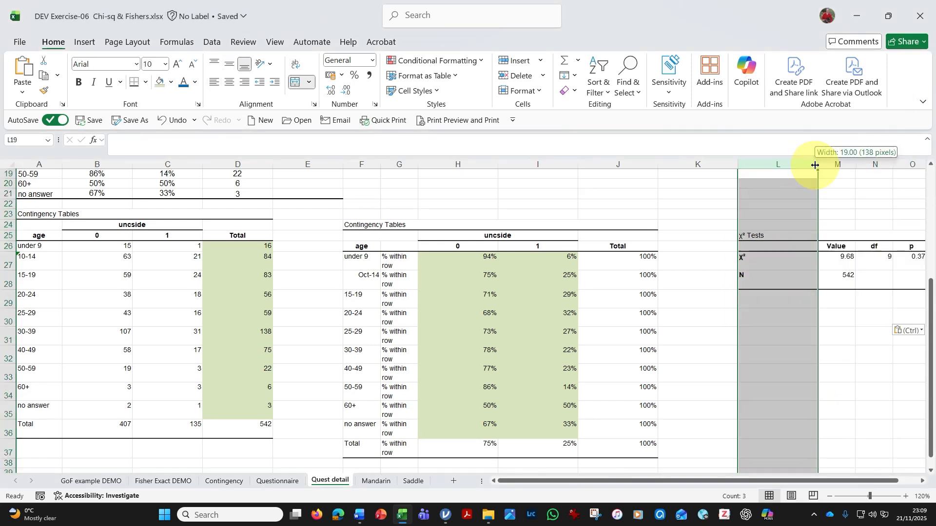
drag(818, 164, 776, 168)
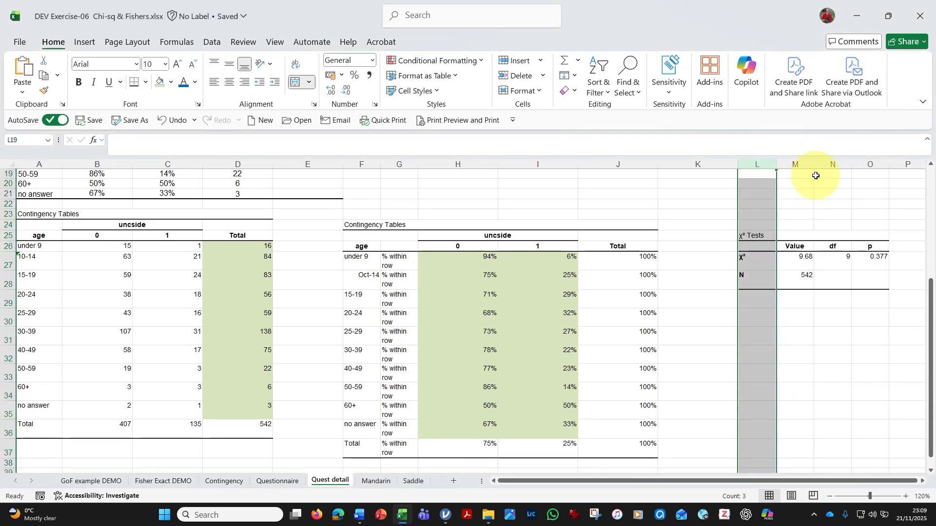
Step: Shade the χ² test's p value in O27 light green to mark it as the source for the summary table
scroll(779, 343, up, 2)
scroll(779, 343, up, 3)
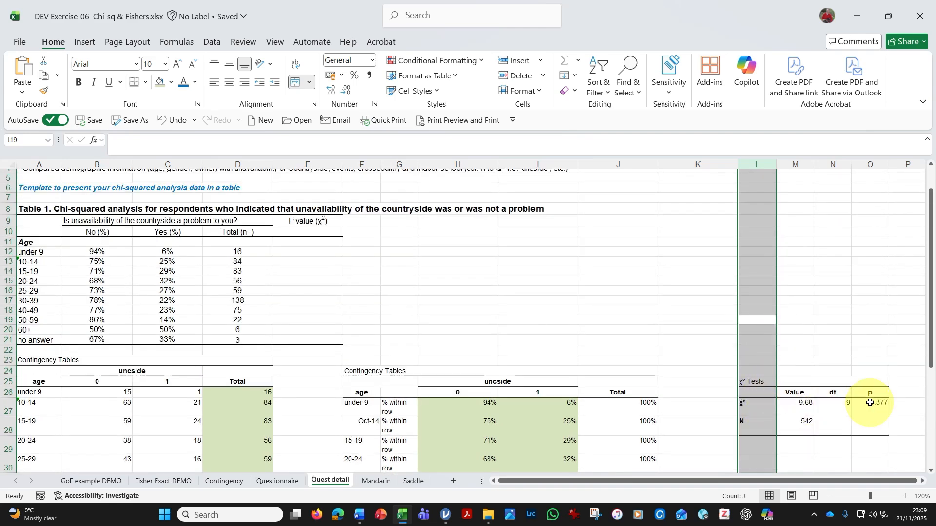
click(872, 402)
click(159, 83)
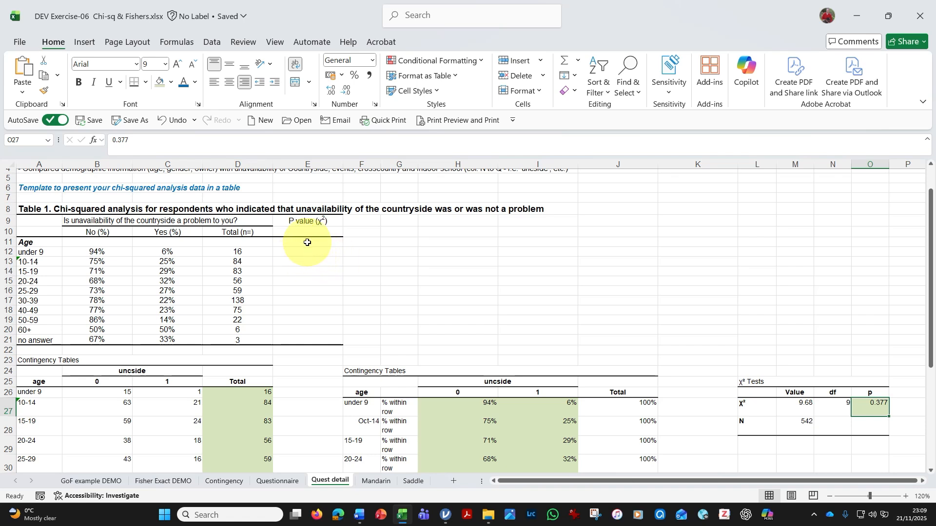
Step: Enter 0.377 as the P value (χ²) for Age in E11 of the summary table
click(307, 242)
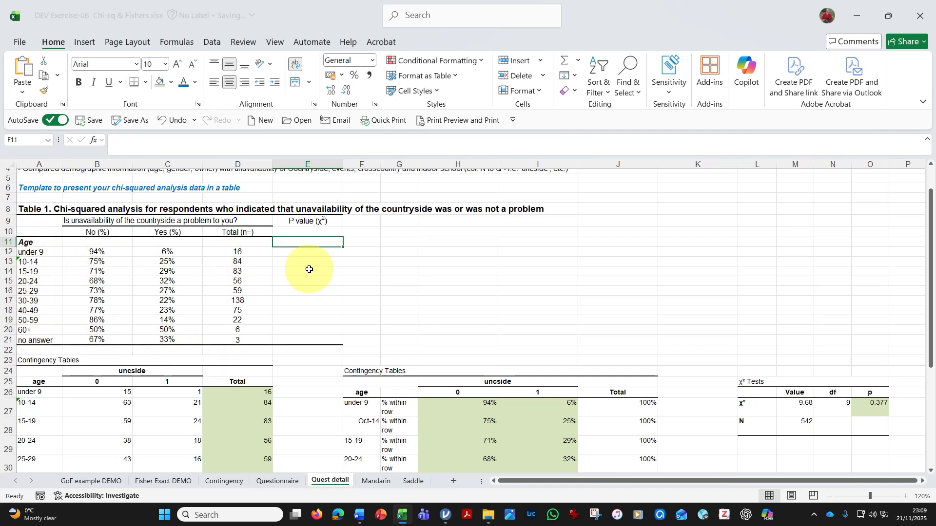
text(0)
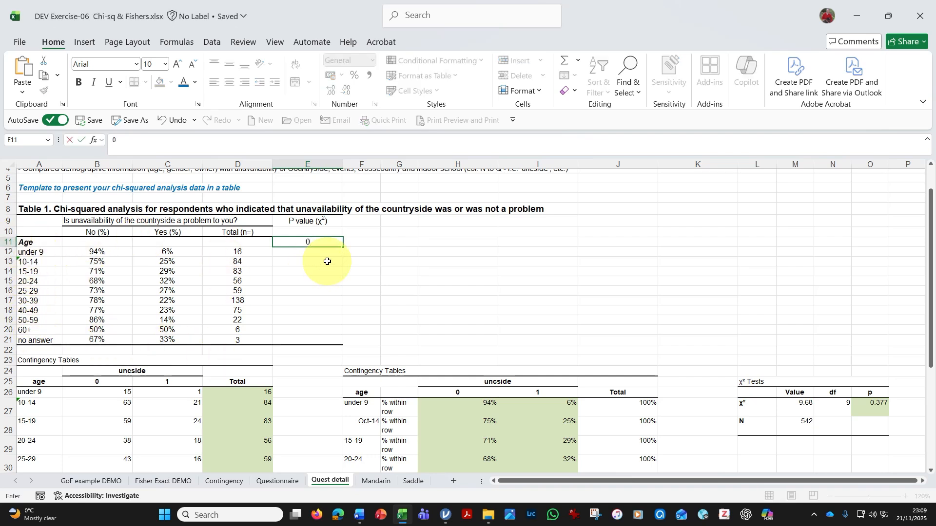
text(.377)
Step: Copy the completed Table 1 with its title, A8:E21, and switch to Word
key(alt+Tab)
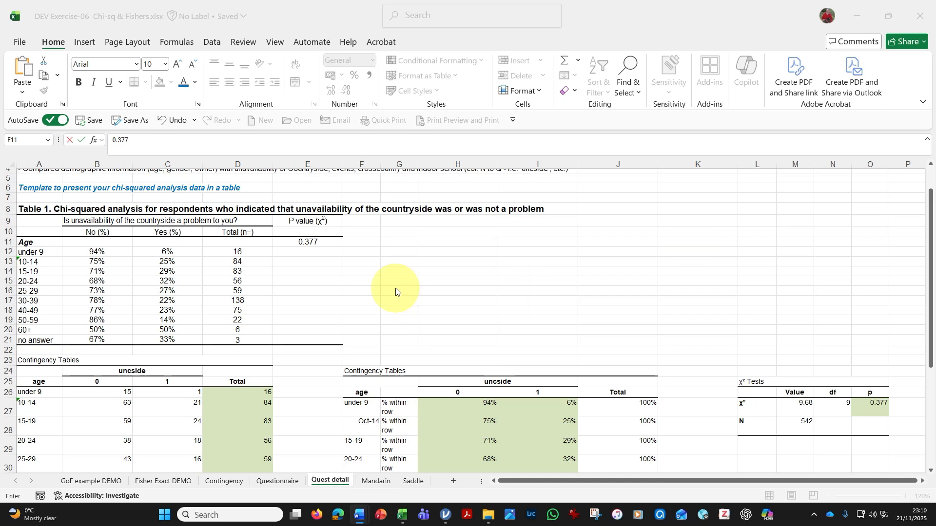
key(alt+Tab)
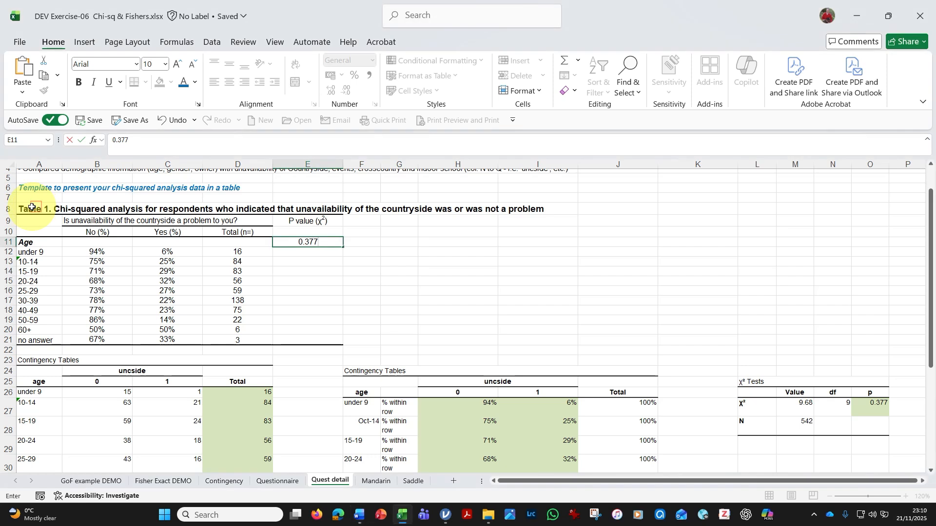
drag(32, 207, 339, 340)
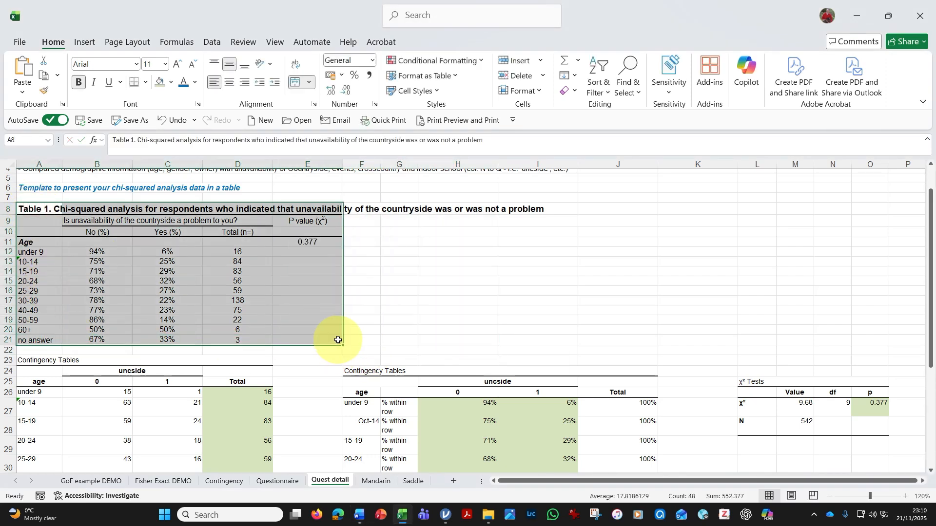
key(ctrl+c)
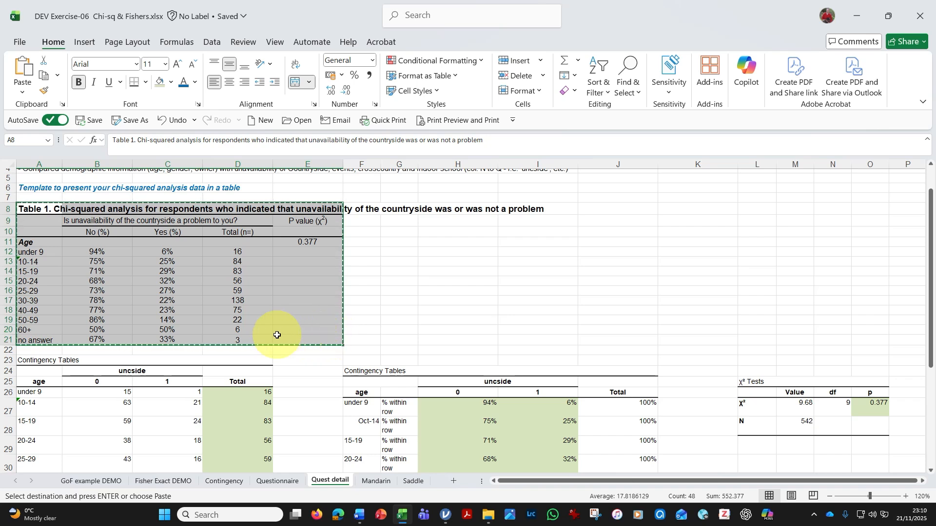
click(360, 515)
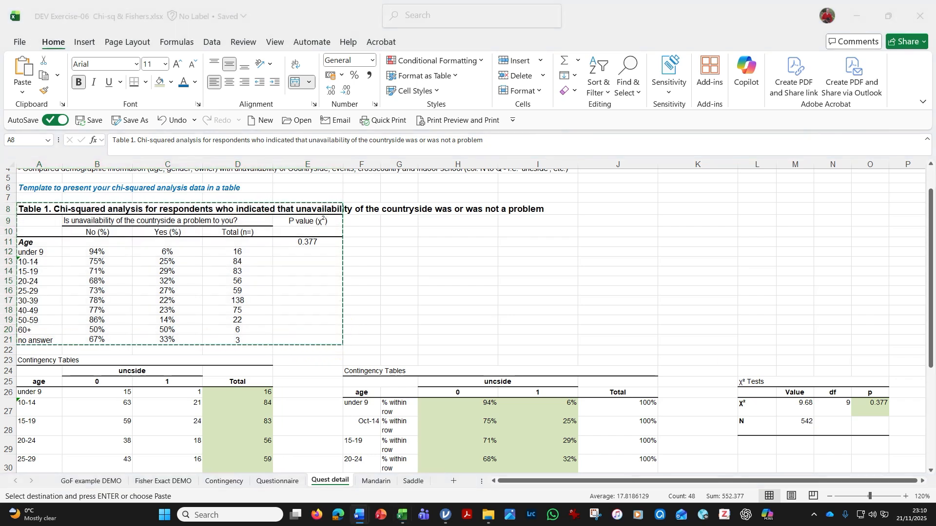